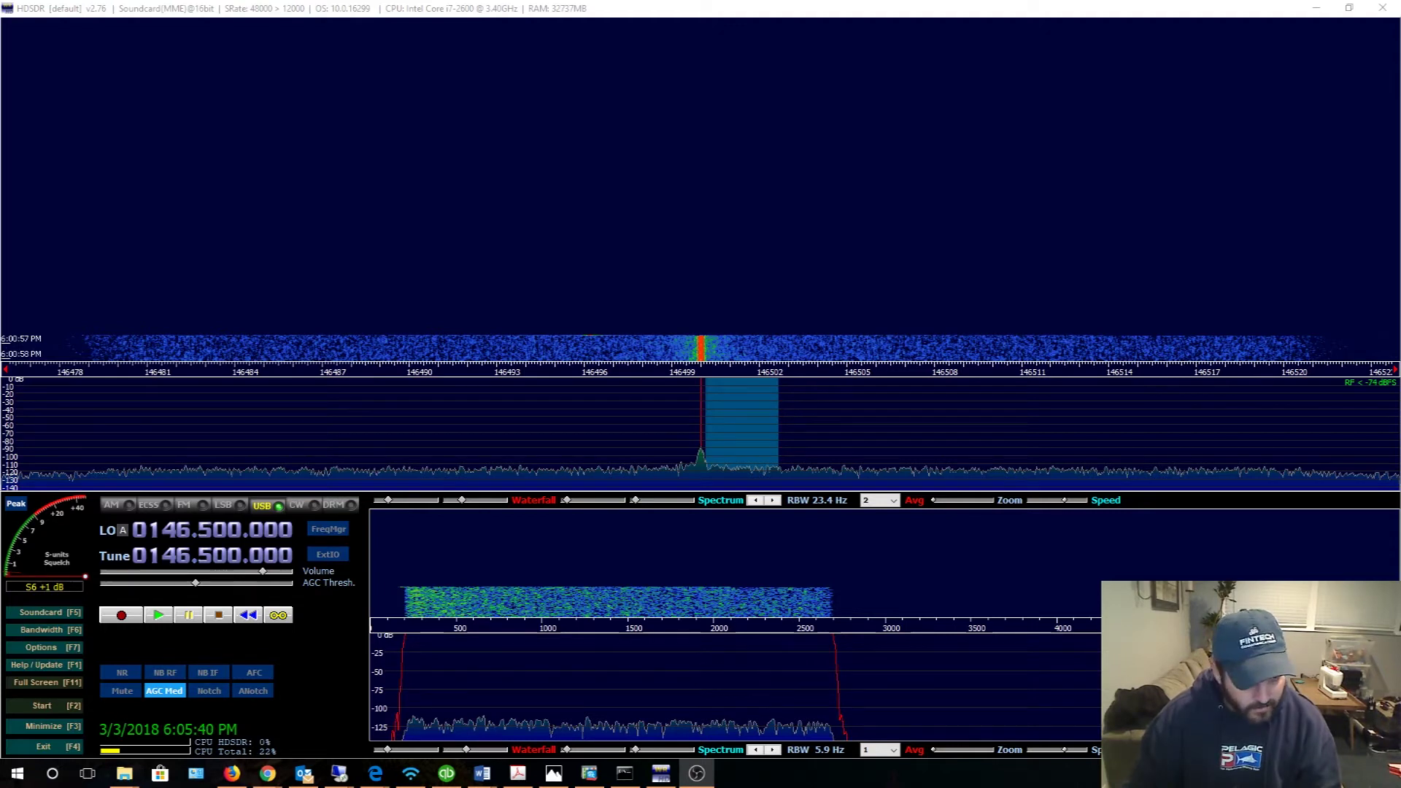
Open Device Manager from the Control Panel and expand Ports to find the Prolific adapter on COM6
click(17, 773)
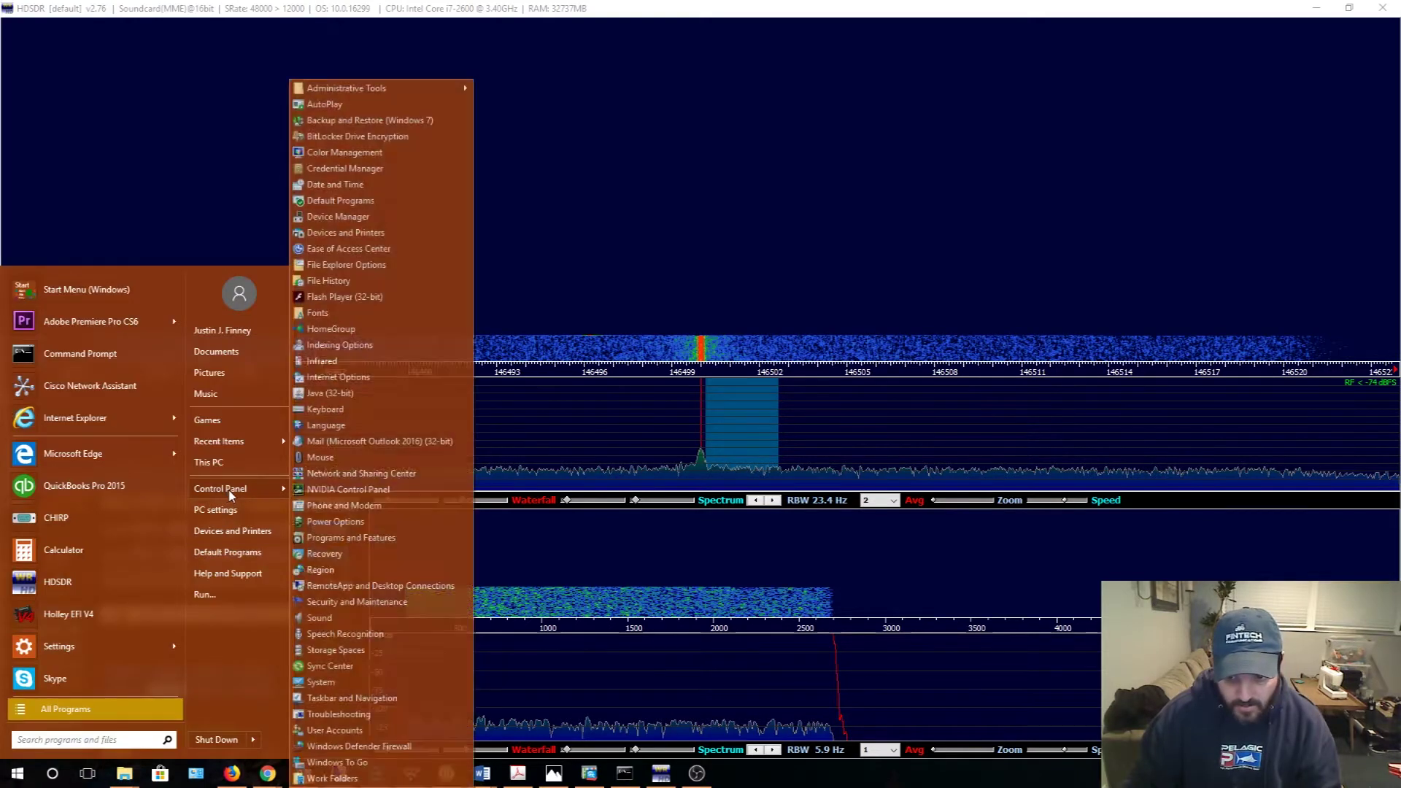
right_click(227, 489)
click(257, 500)
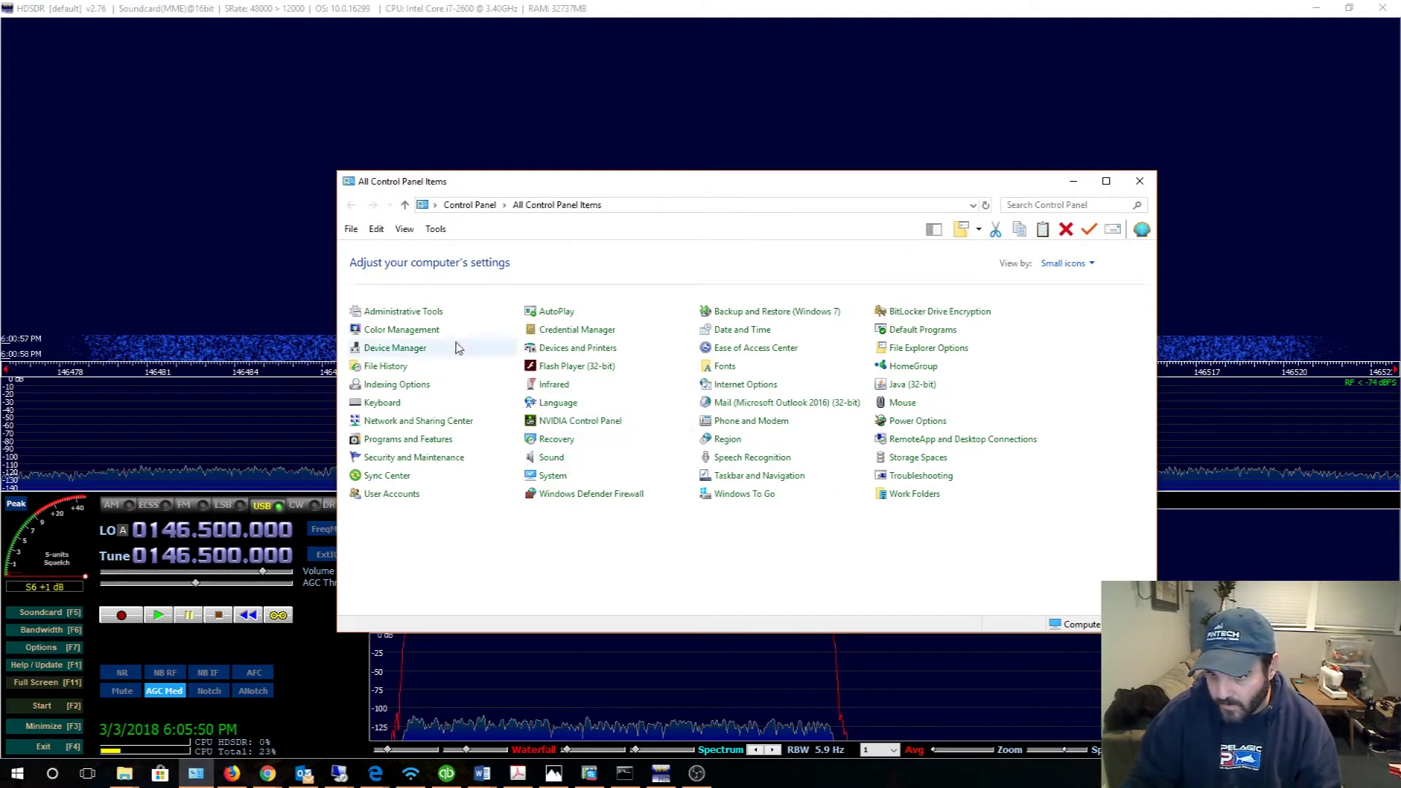
click(399, 350)
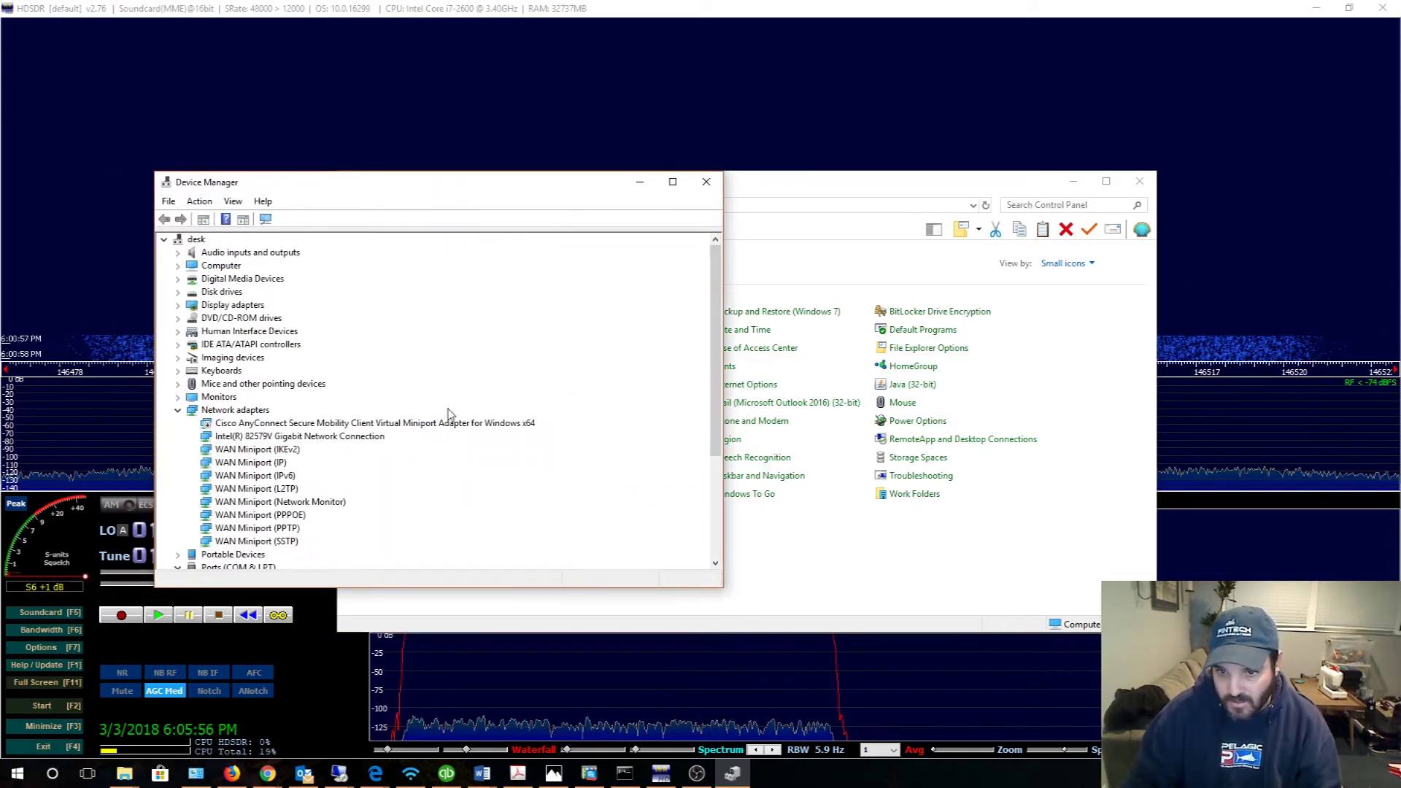
scroll(453, 430, down, 2)
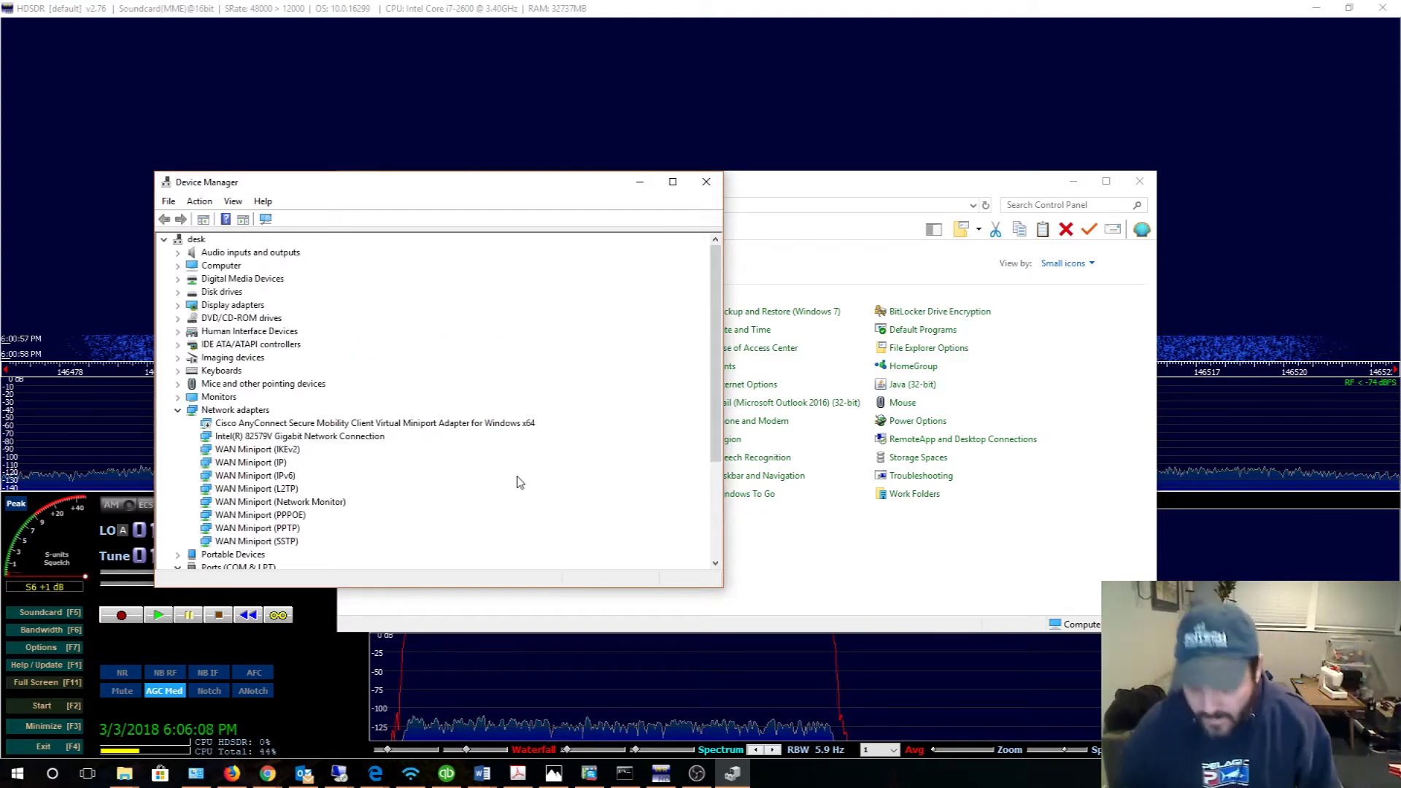
scroll(520, 481, down, 2)
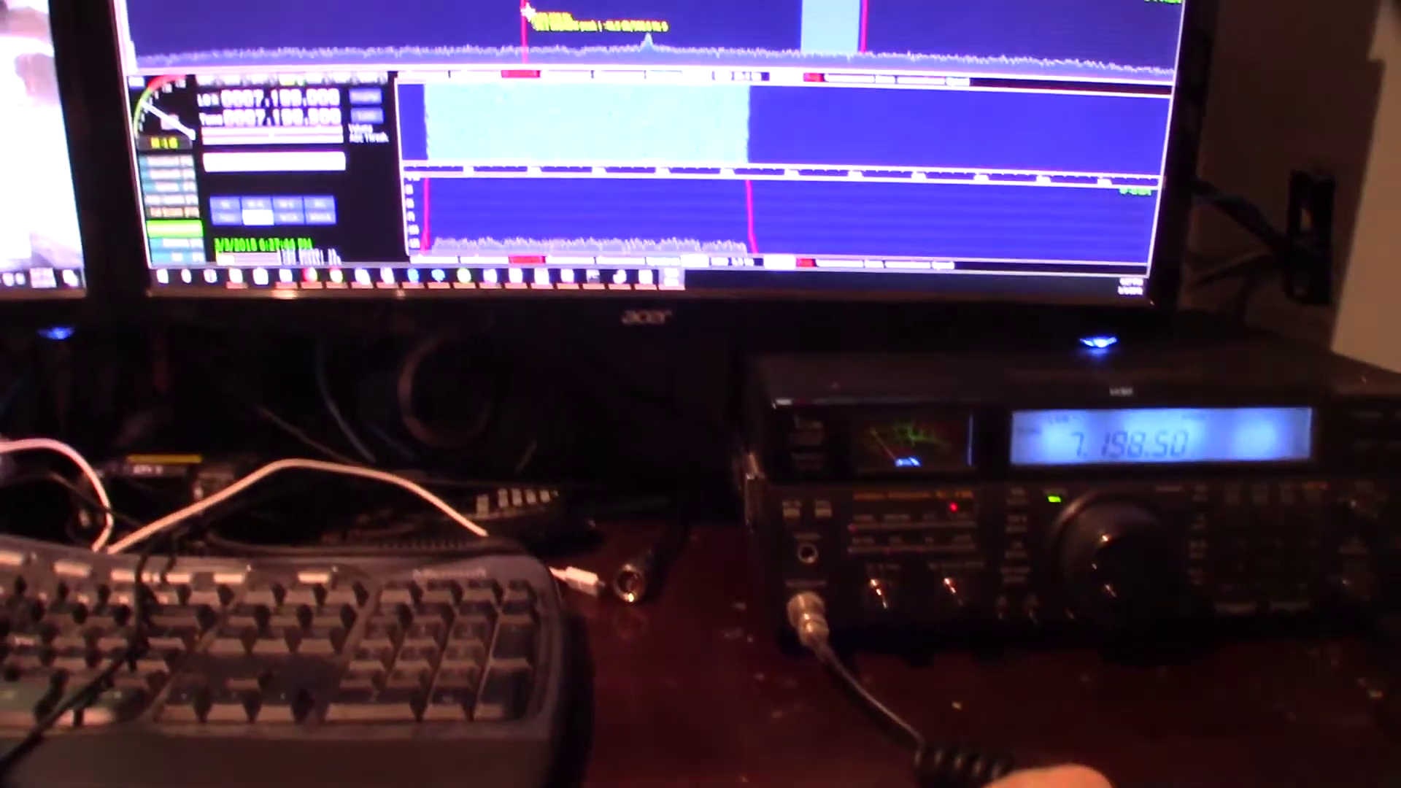
On 28 MHz, wheel the LO kHz digit from 28.235 up to 28.241
scroll(576, 64, down, 20)
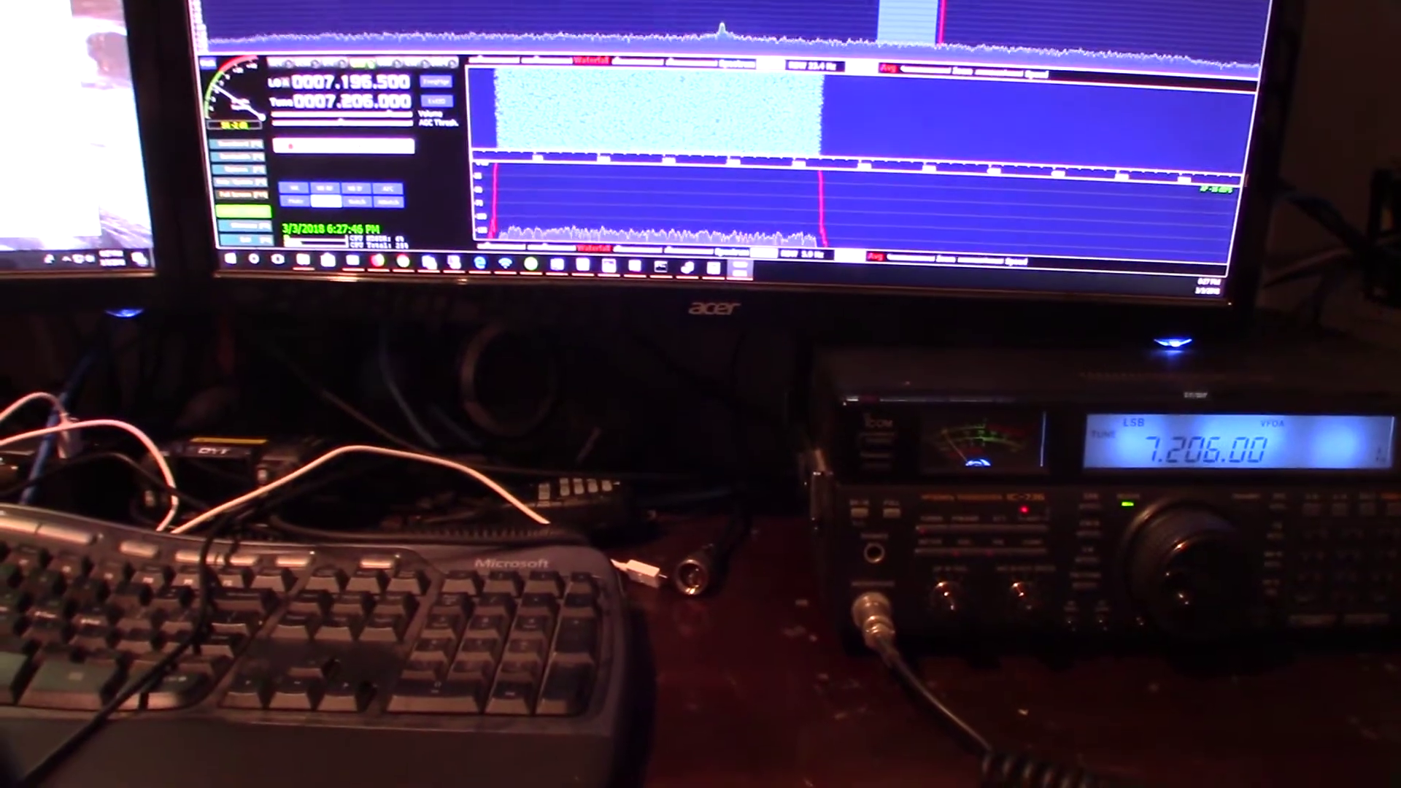
scroll(576, 64, down, 7)
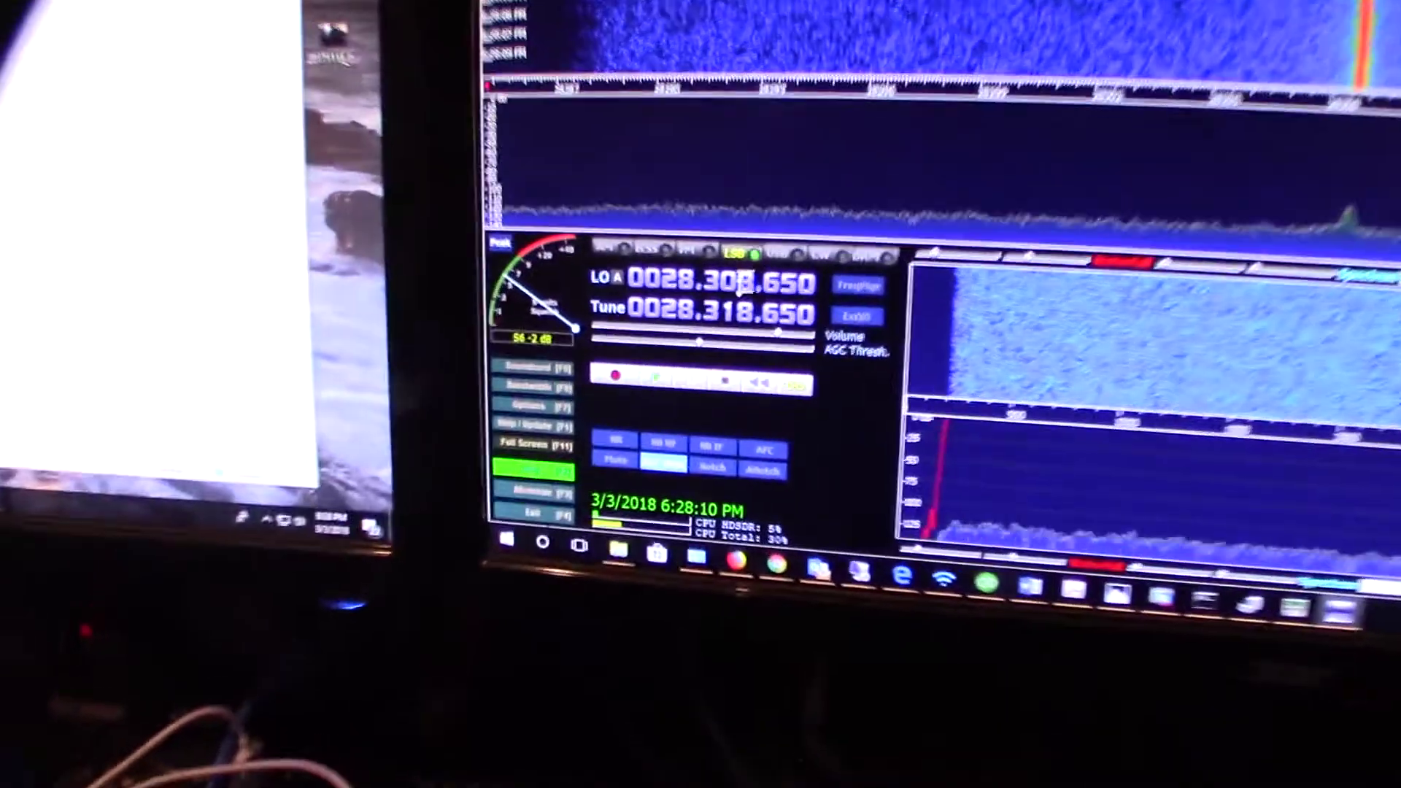
scroll(745, 397, down, 5)
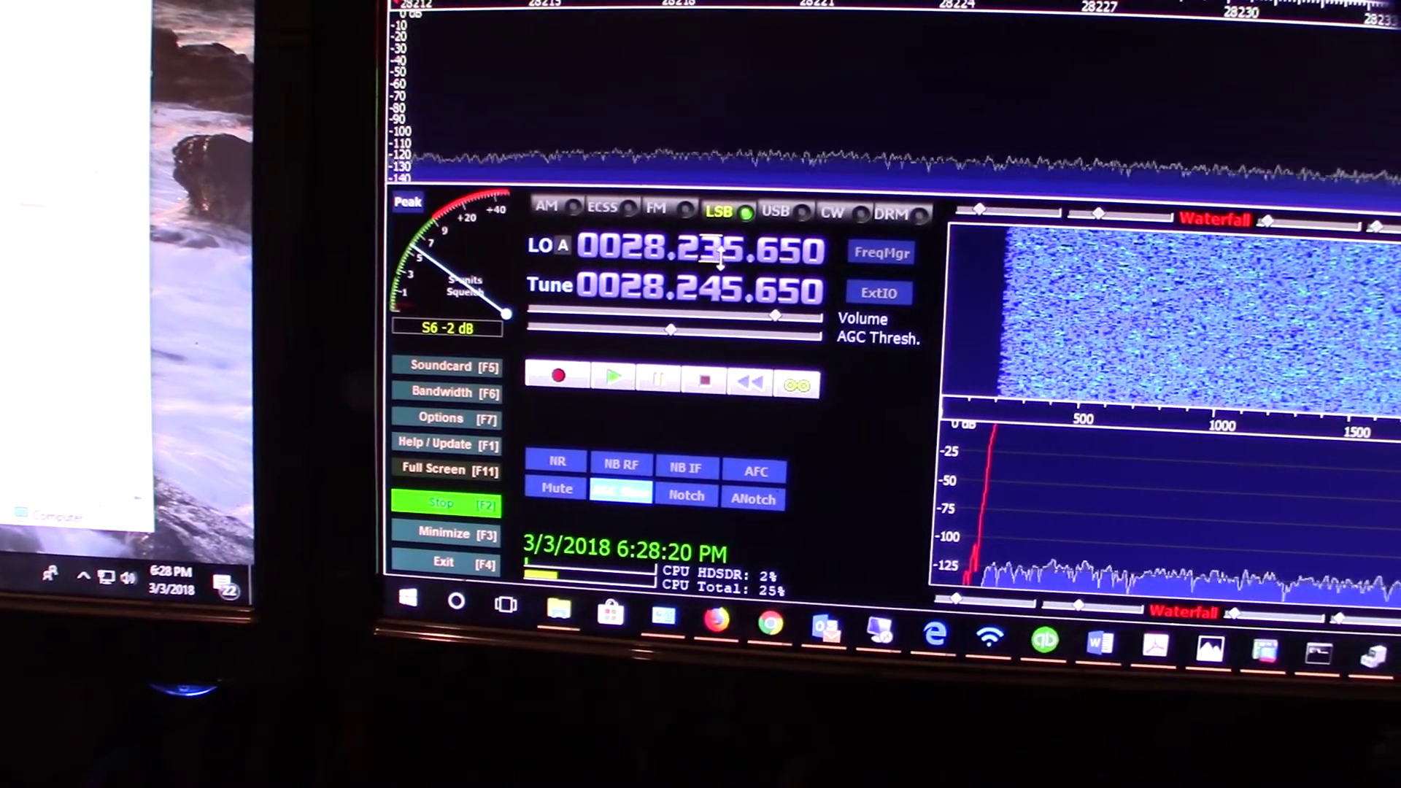
scroll(721, 257, up, 2)
scroll(721, 257, down, 2)
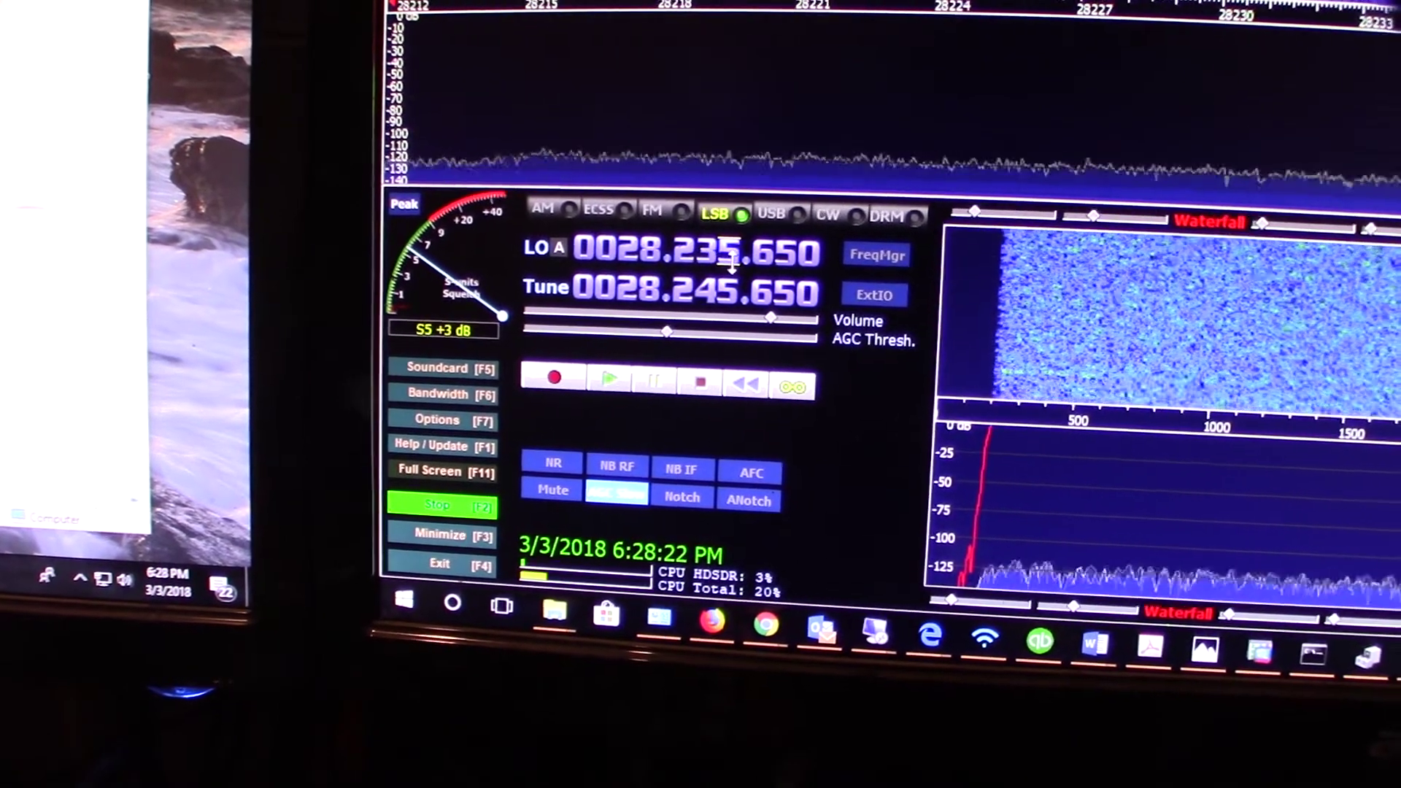
scroll(730, 257, up, 6)
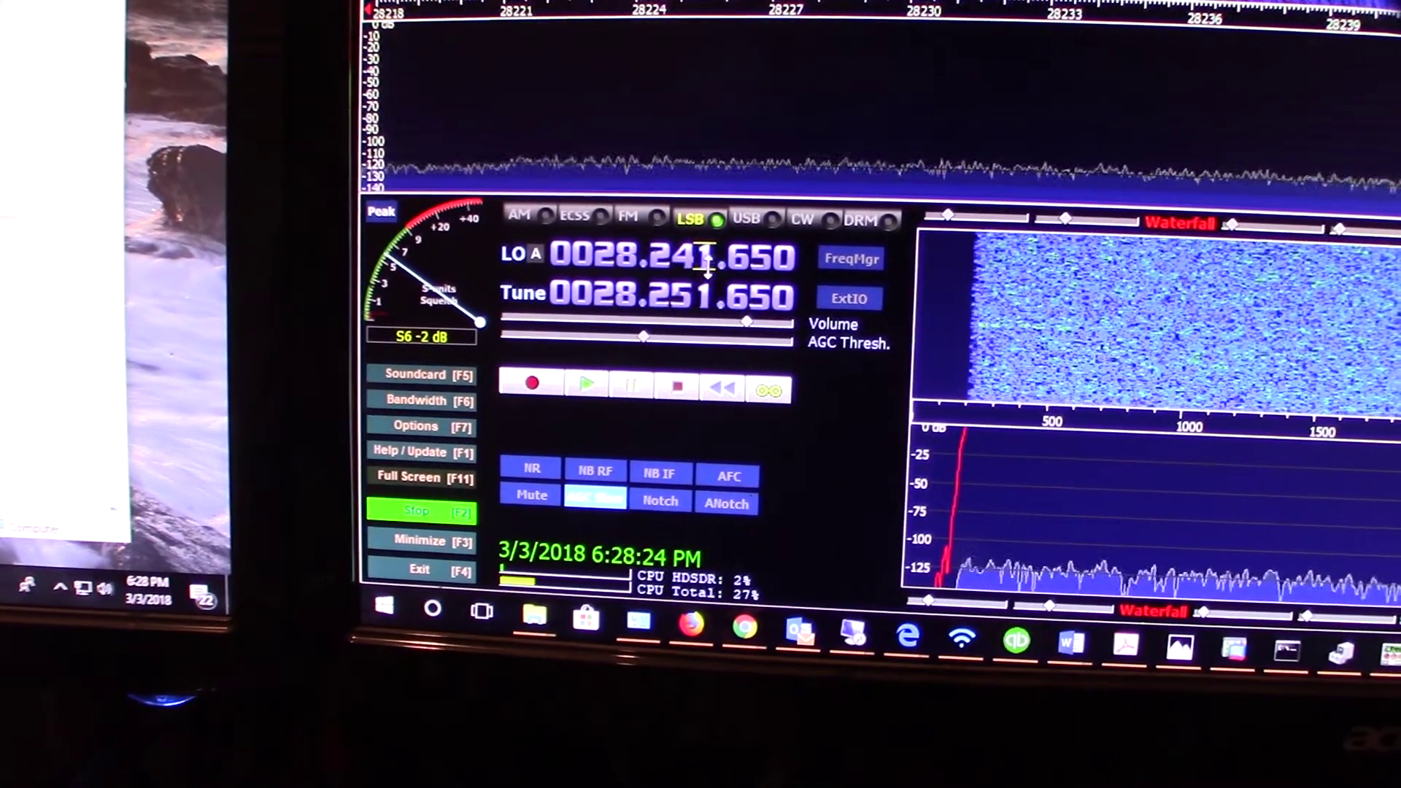
scroll(706, 257, up, 3)
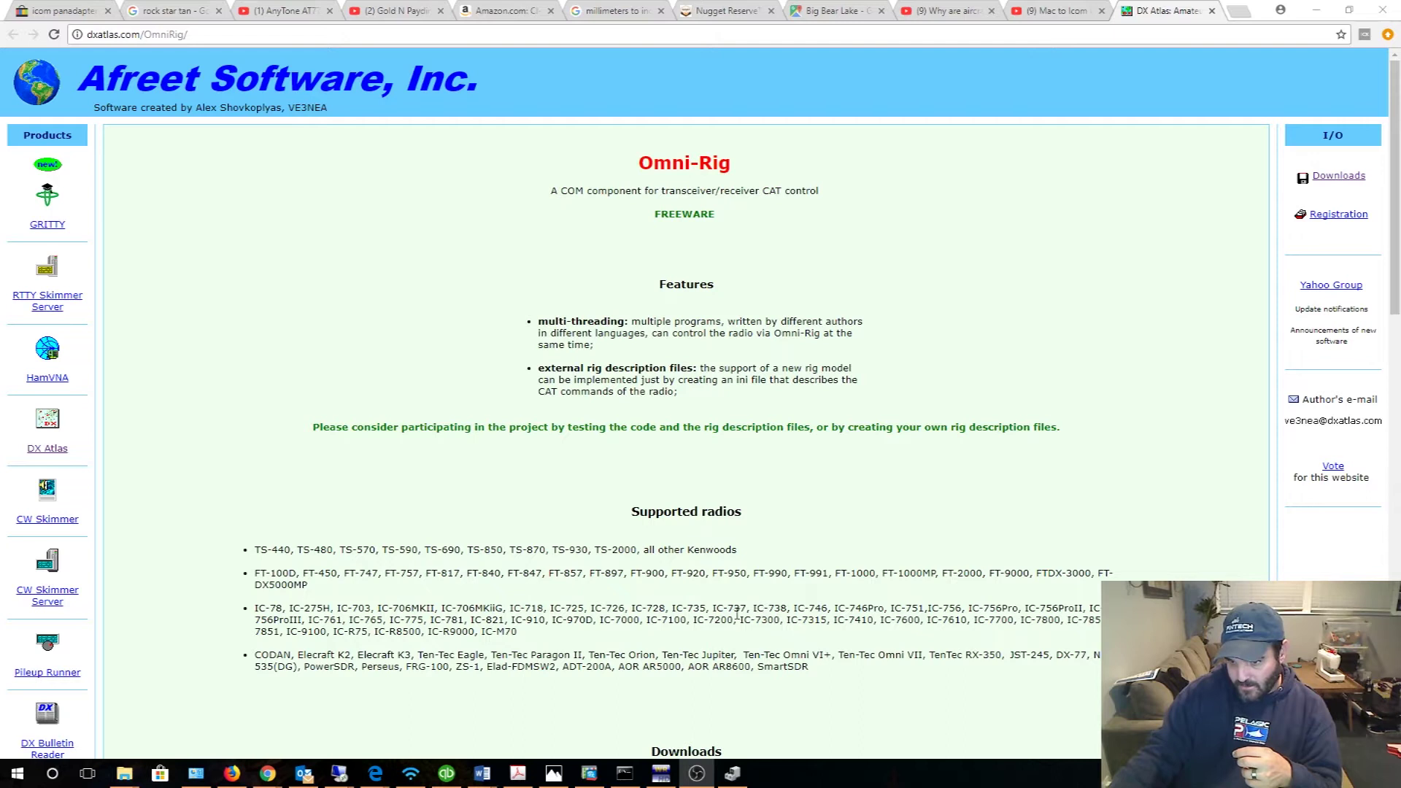
Highlight IC-738 among the supported radios, then launch Omni-Rig from the Start menu's Omni-Rig folder
drag(788, 608, 752, 613)
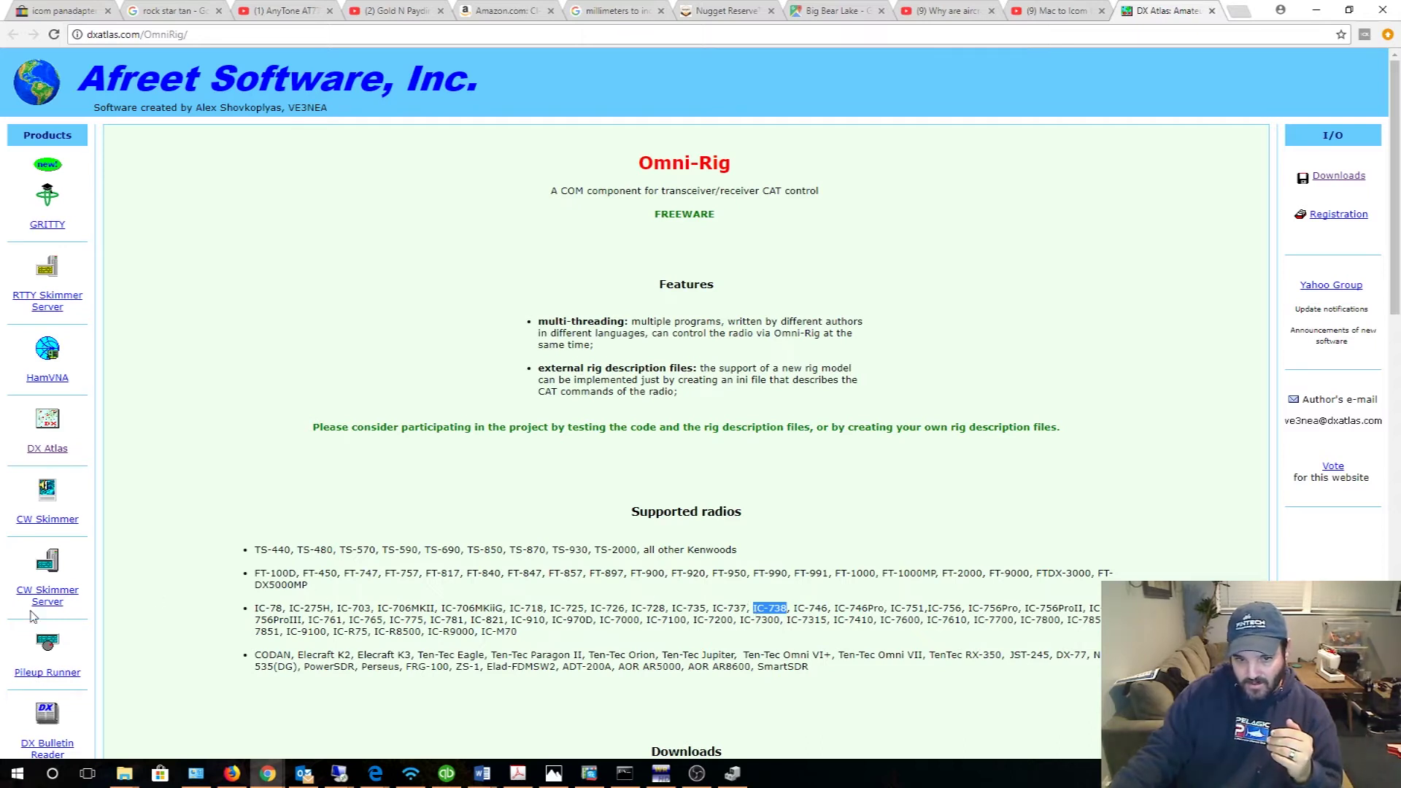
click(16, 773)
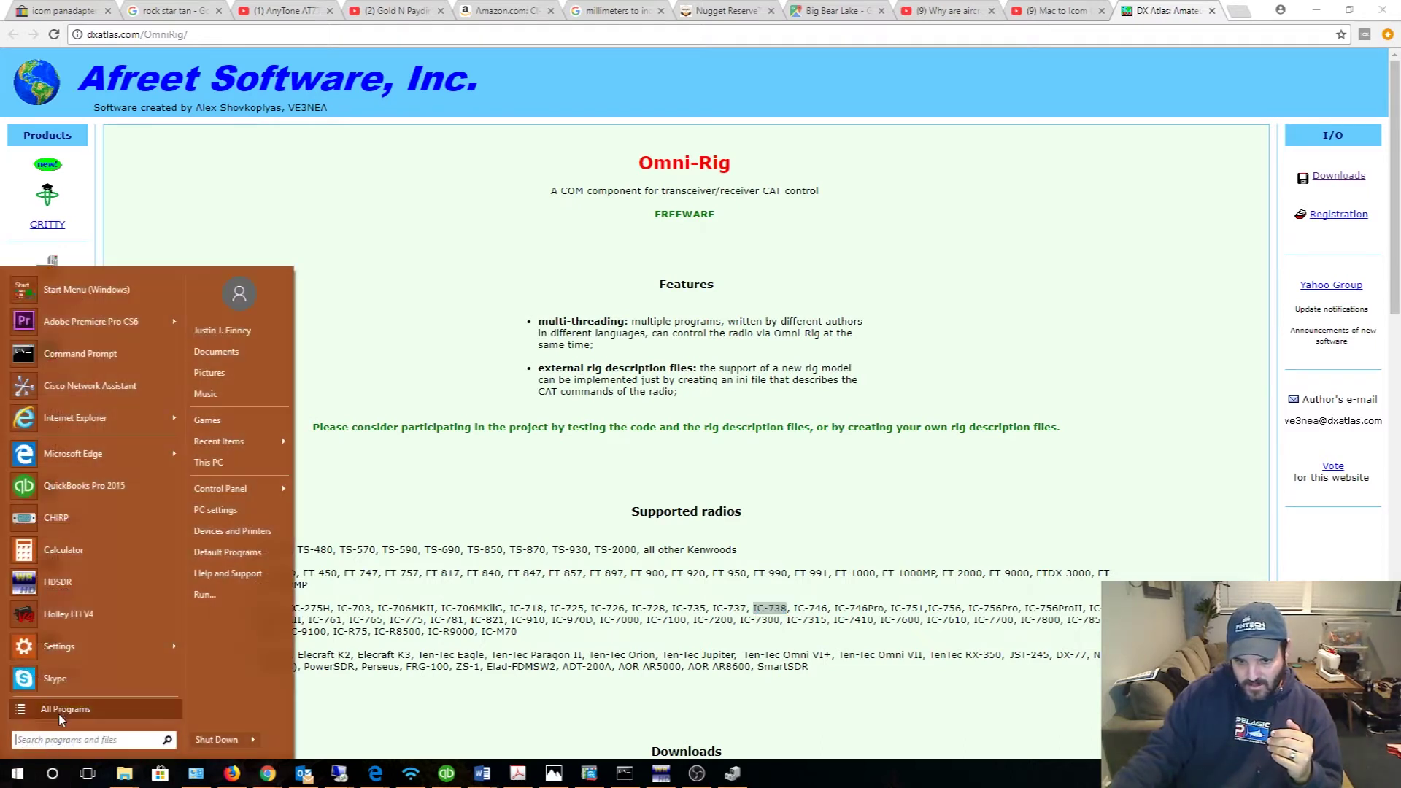
click(65, 709)
click(81, 676)
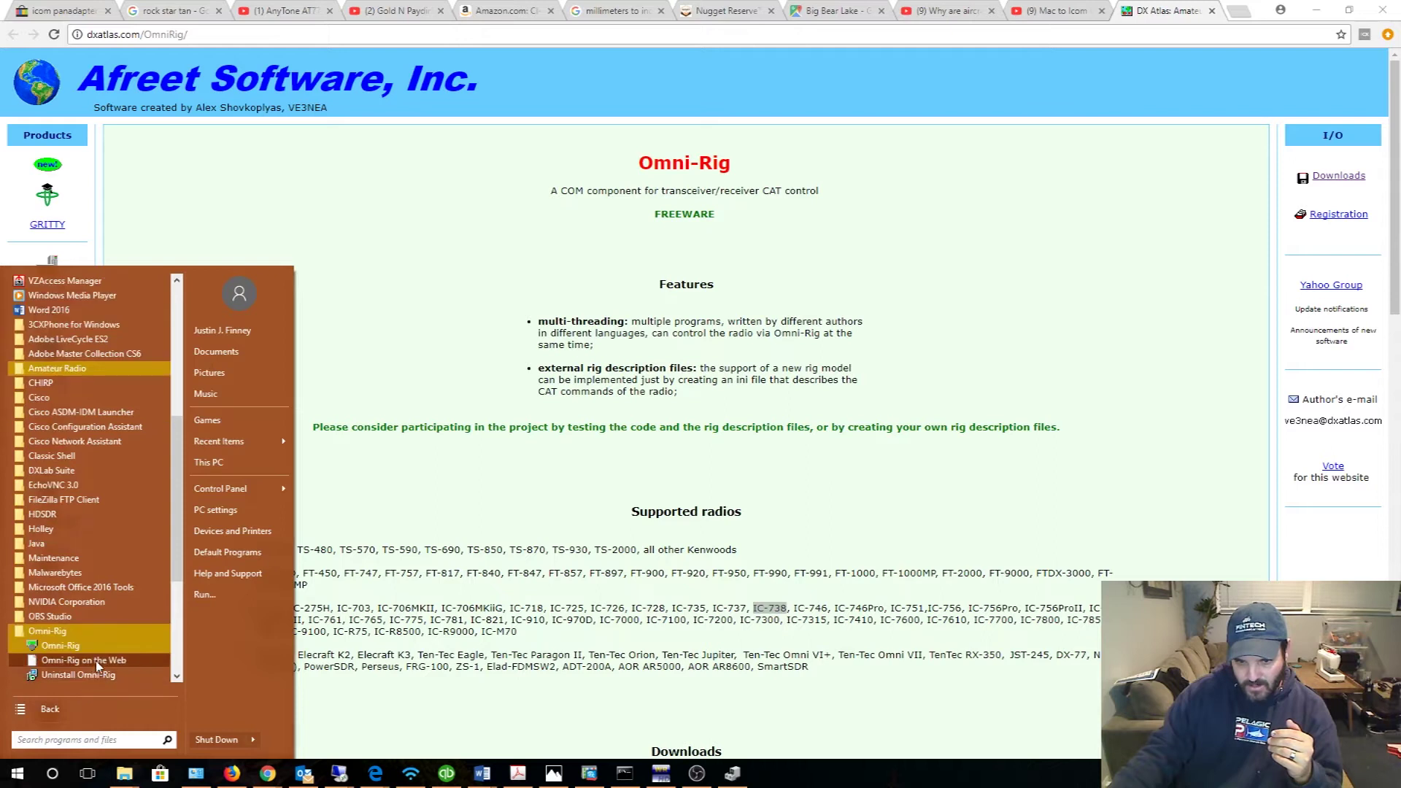
click(109, 602)
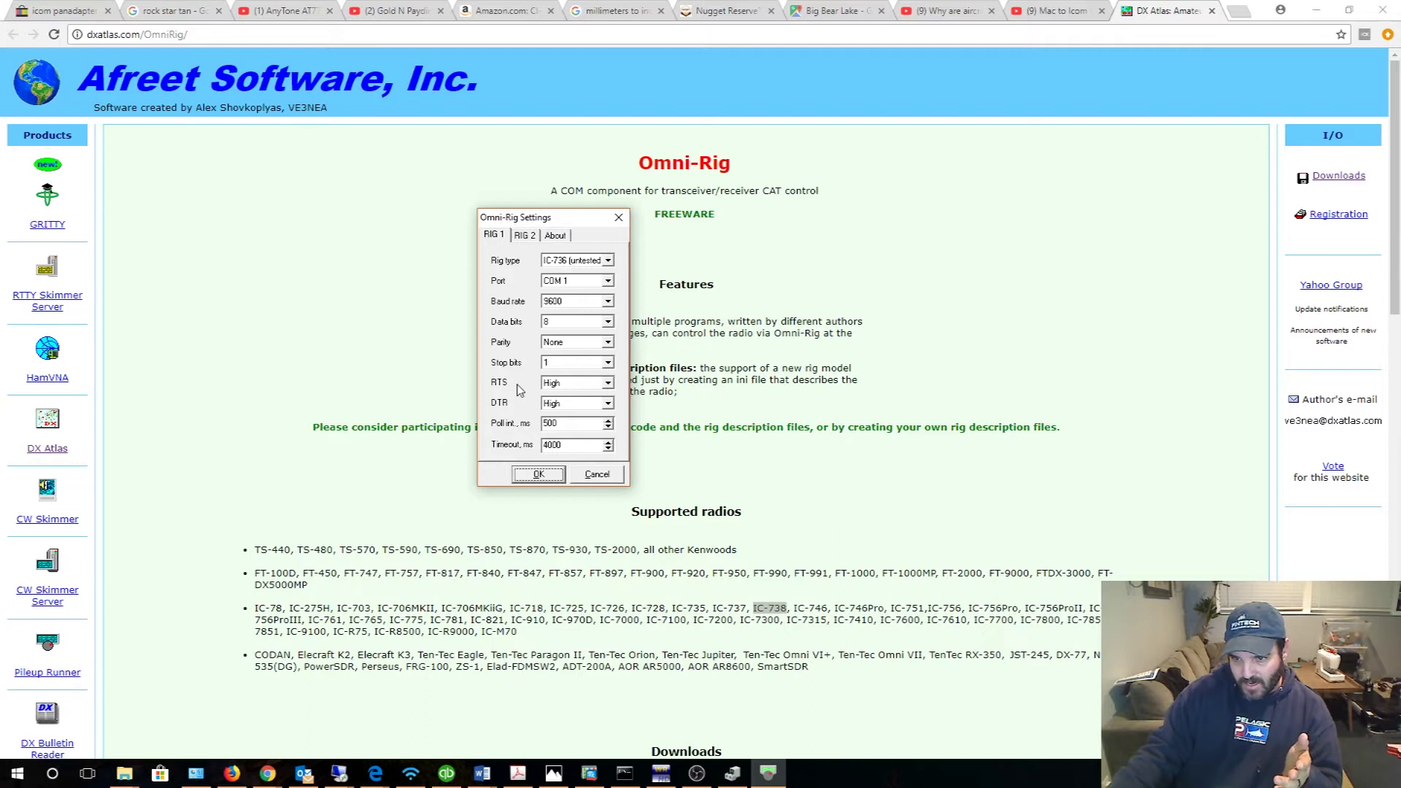
Keep RTS at High in the Rig 1 settings and confirm them with OK
click(609, 384)
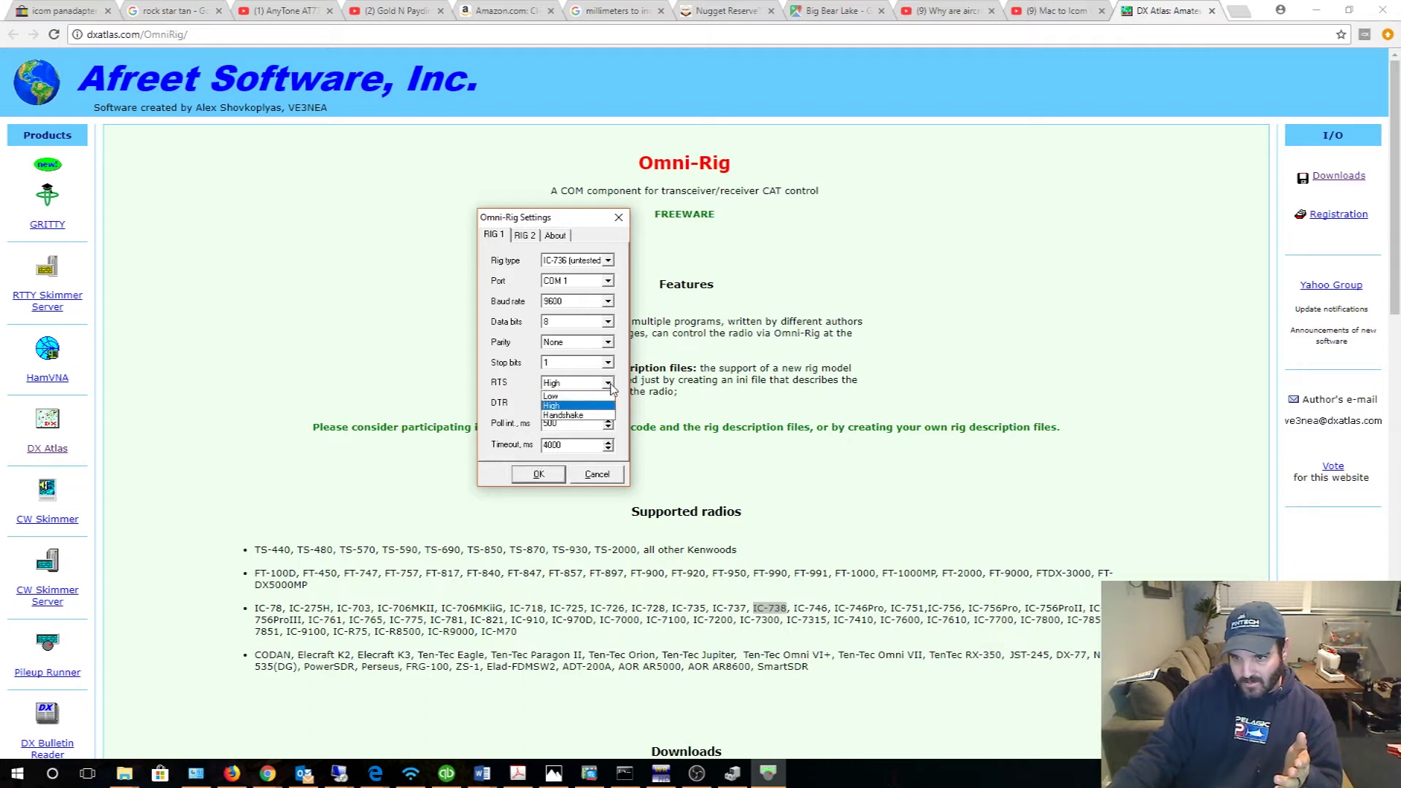
click(622, 390)
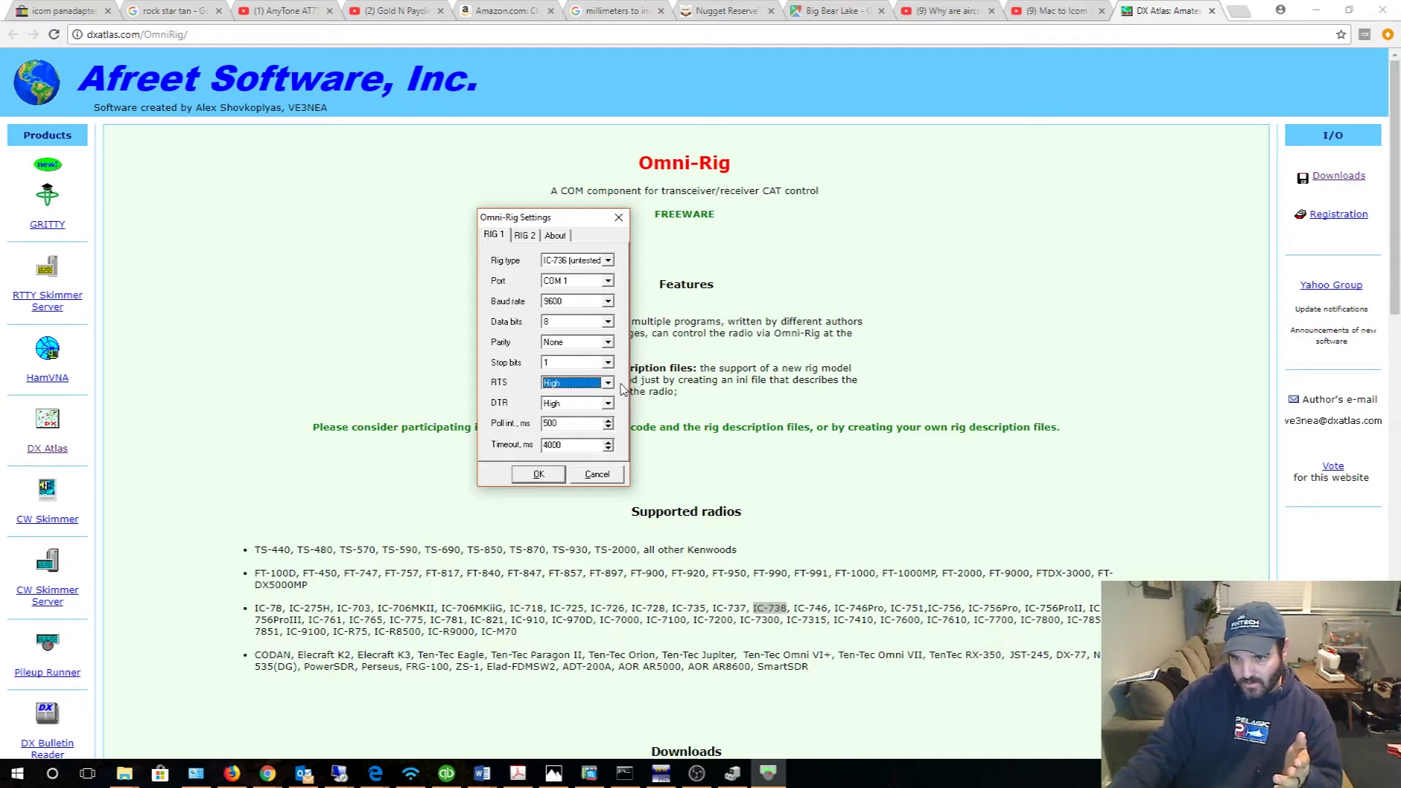
click(538, 475)
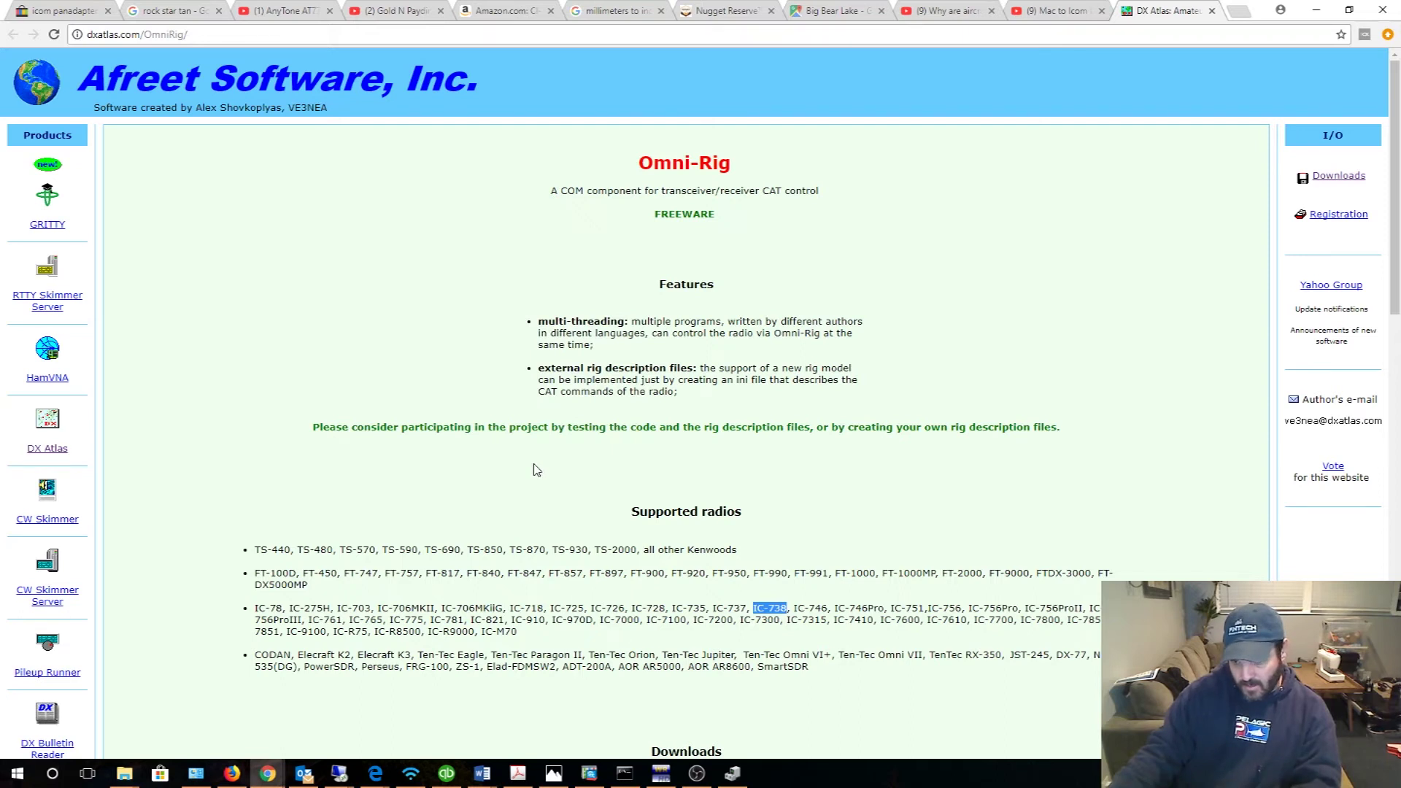
Switch from Chrome back to the HDSDR window via its taskbar icon
click(661, 772)
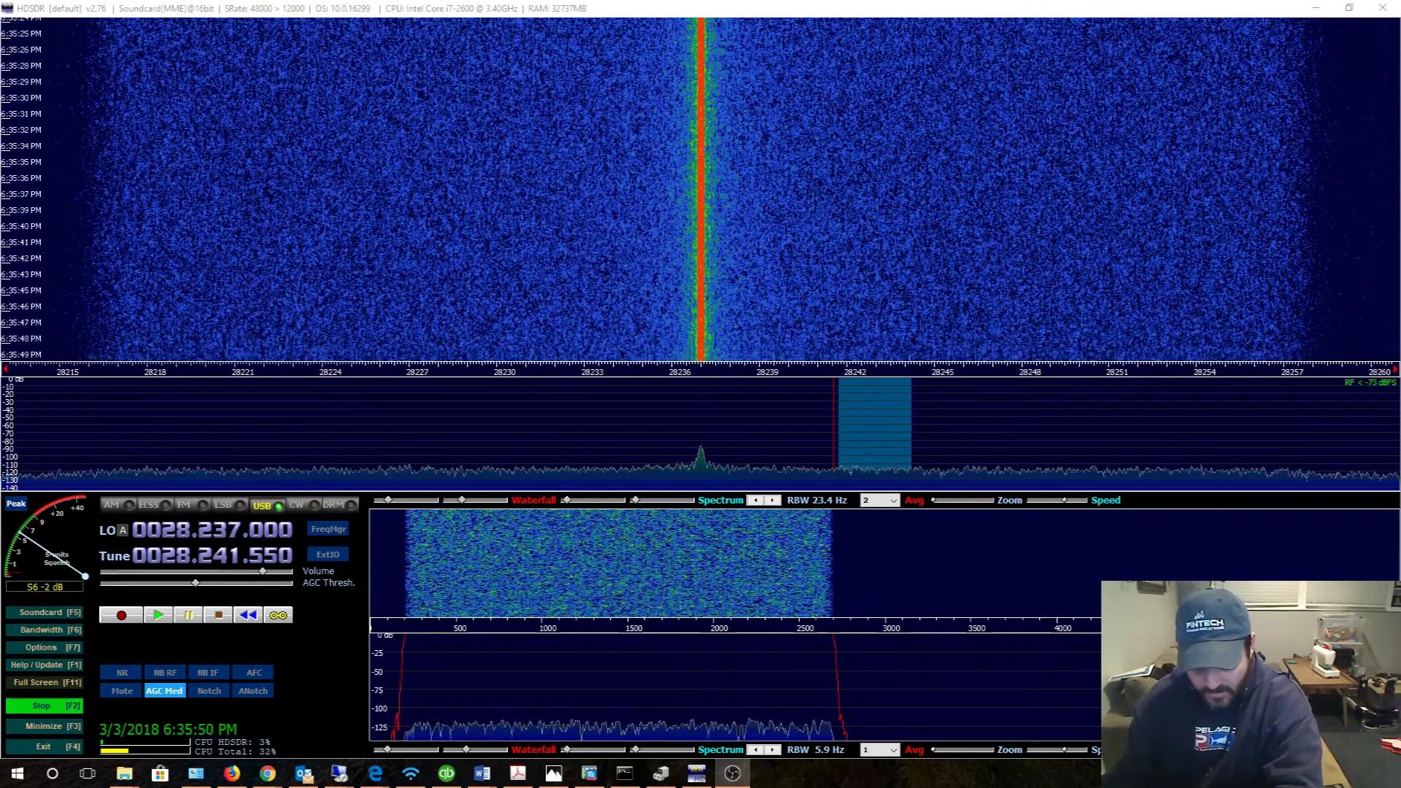
Stop HDSDR, then accept the Omni-Rig setup with RIG 1 as IC-736, COM 6, 1200 baud
click(40, 707)
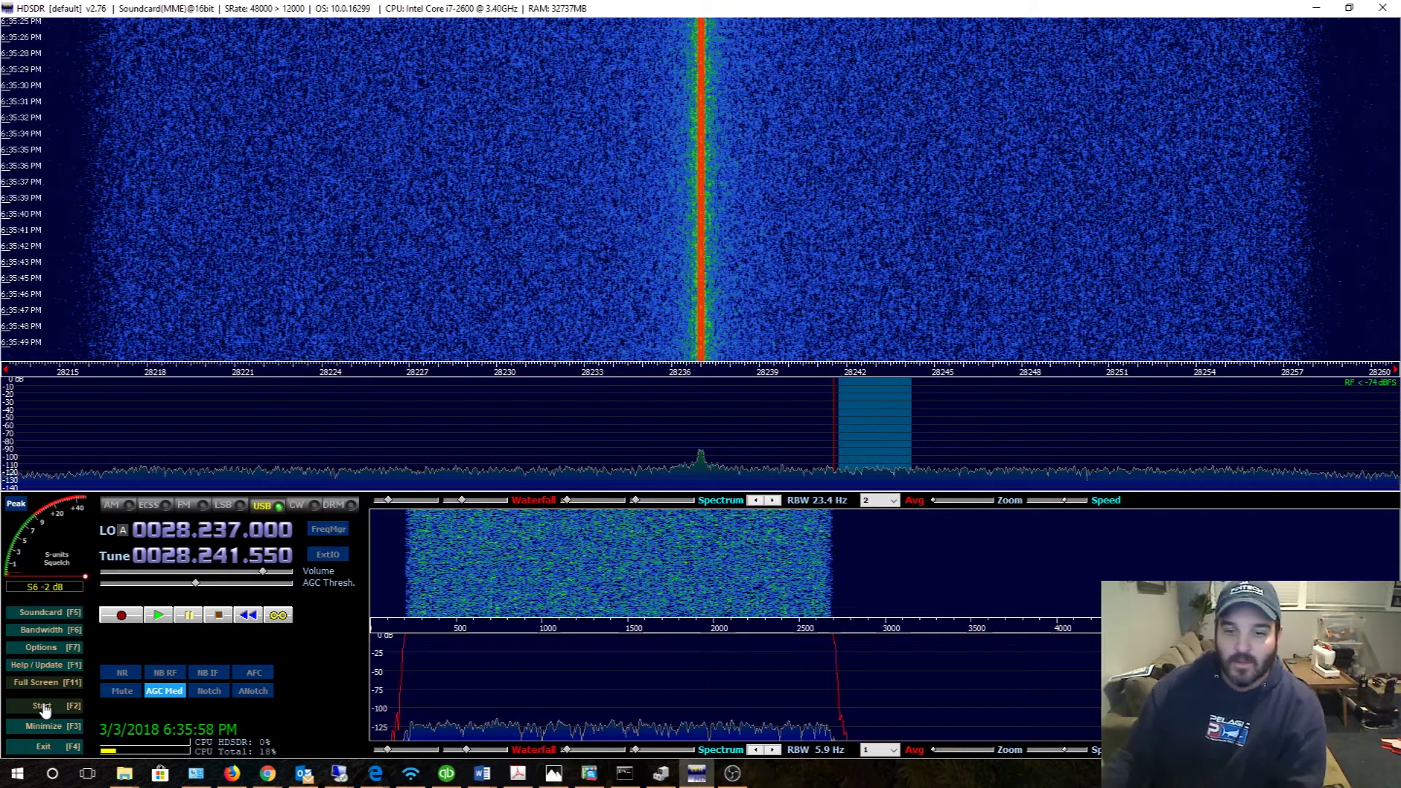
click(55, 655)
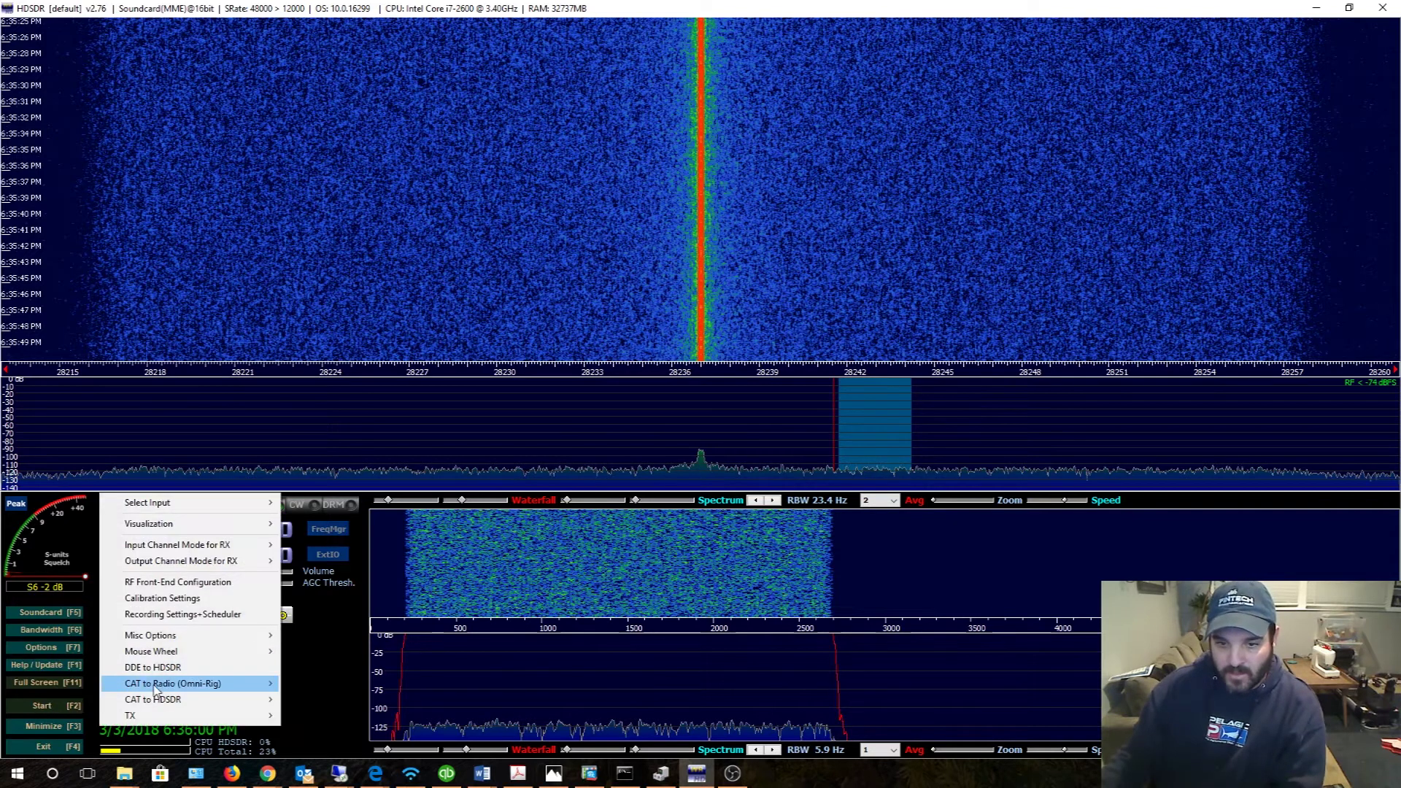
mouse_move(186, 691)
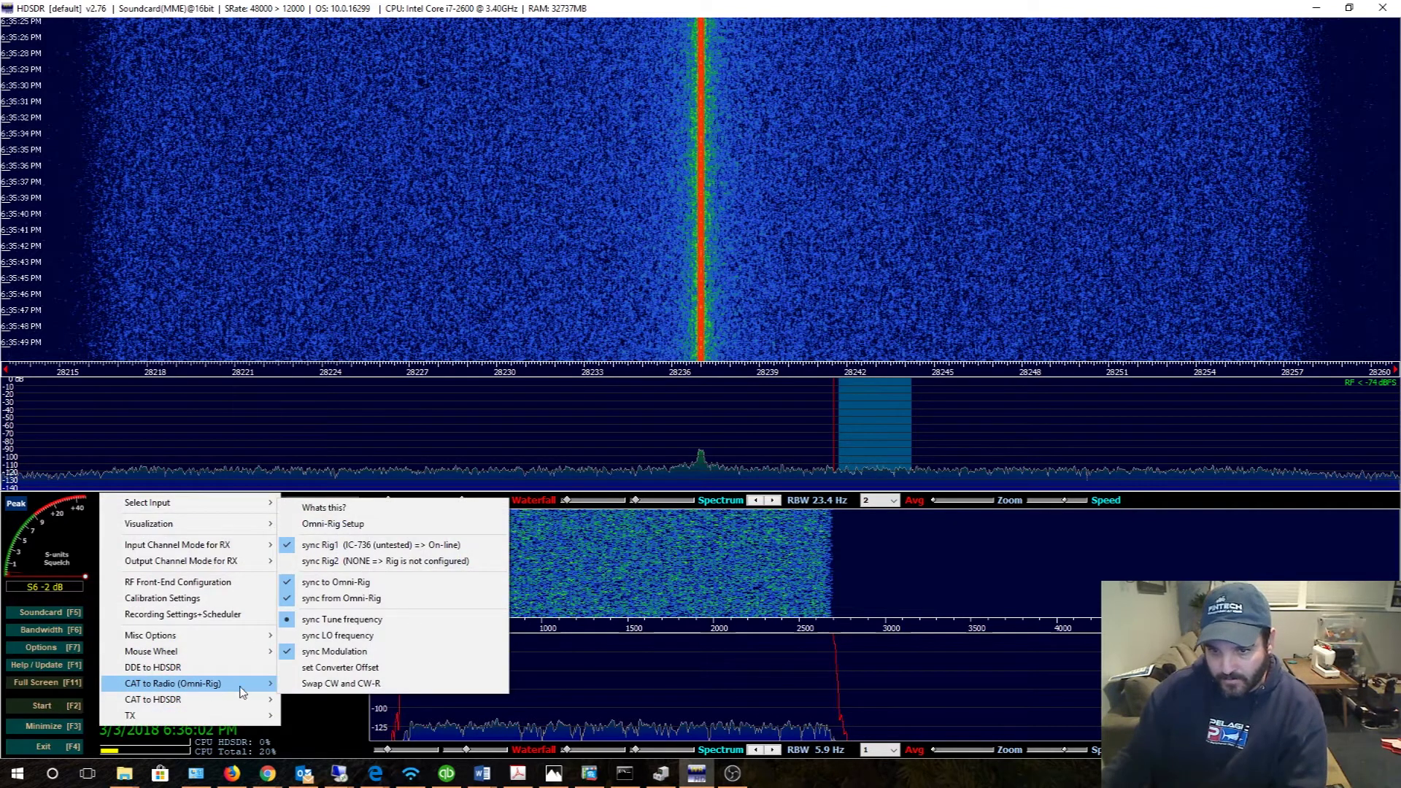
click(349, 527)
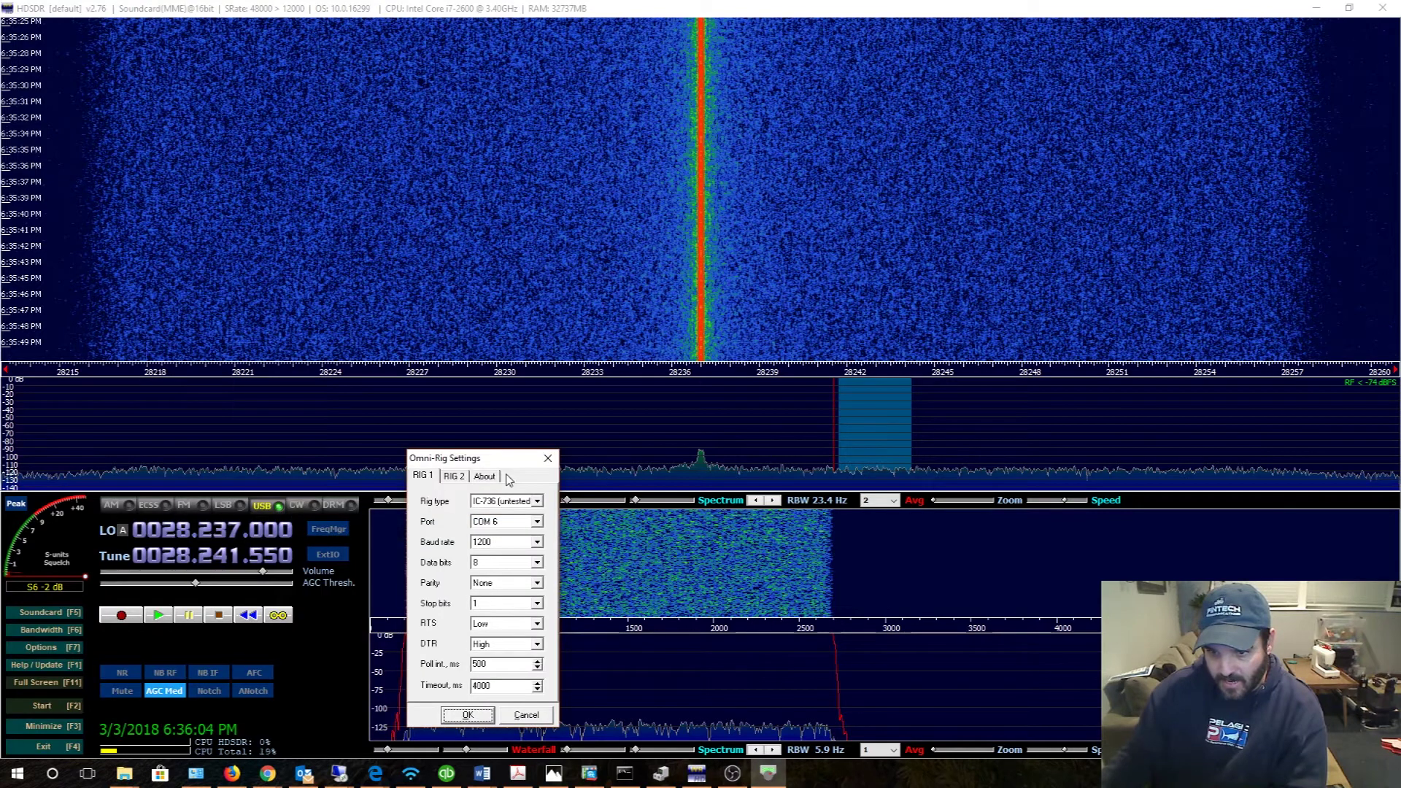
drag(489, 466, 491, 421)
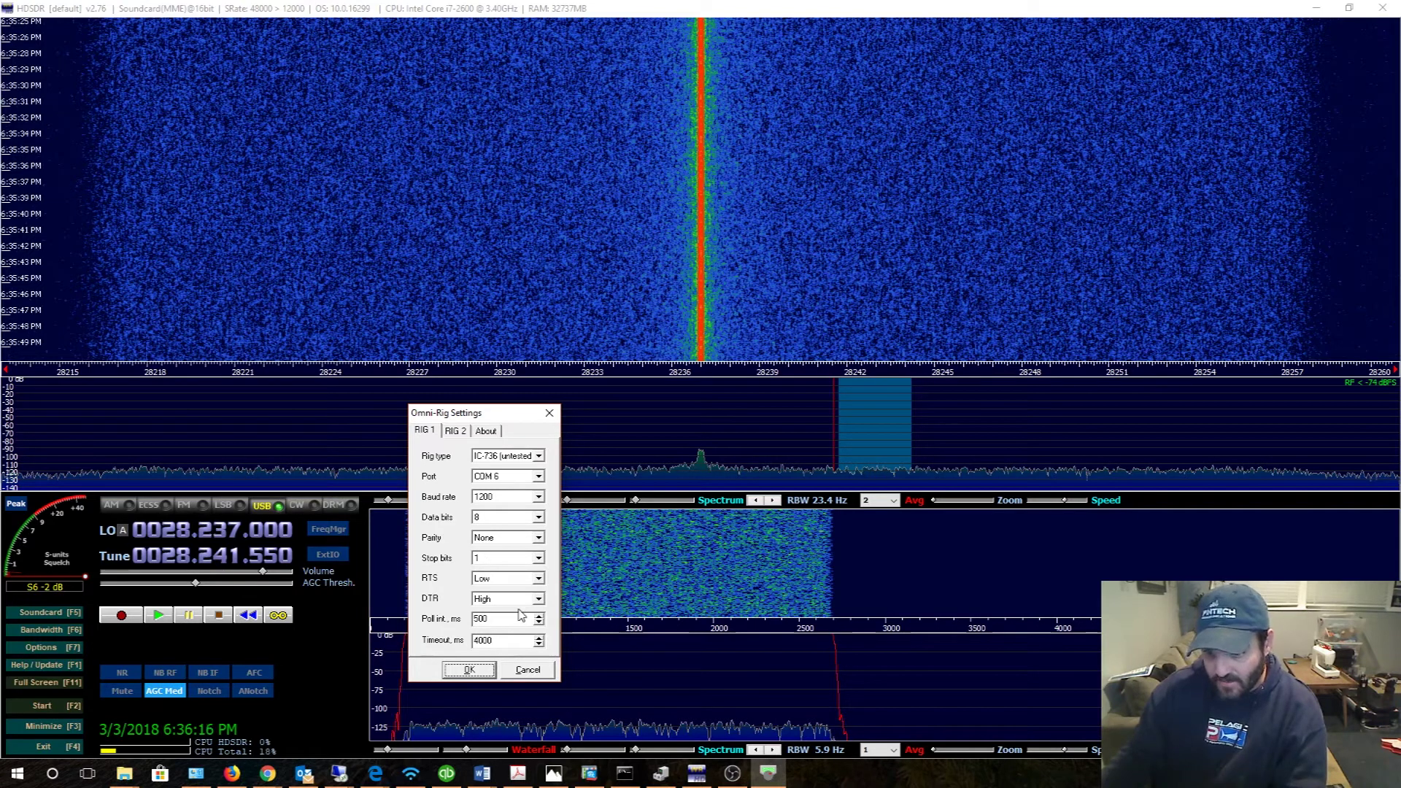
click(469, 670)
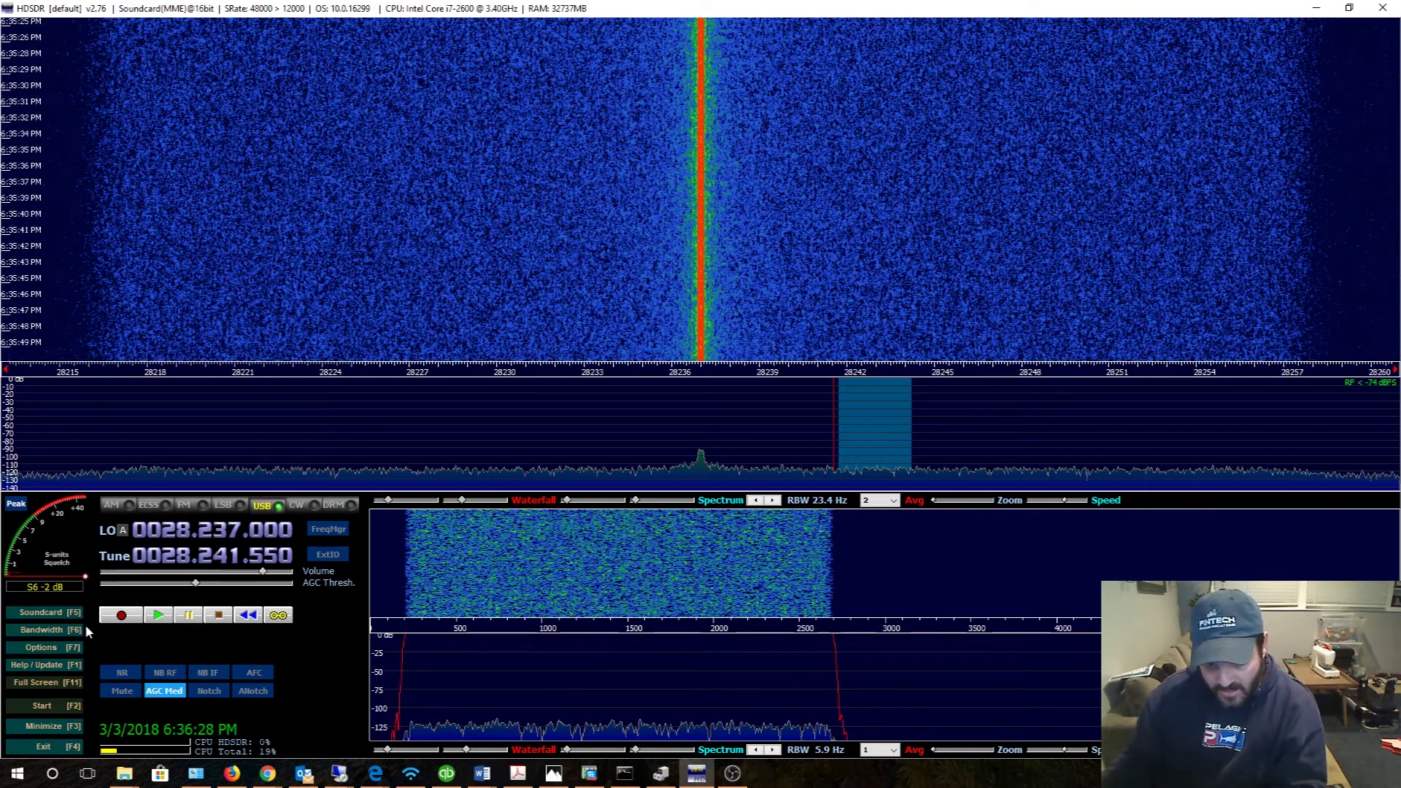
Restart the receiver so the waterfall runs at LO 28.237.000 with a carrier near 28.236 MHz
click(48, 706)
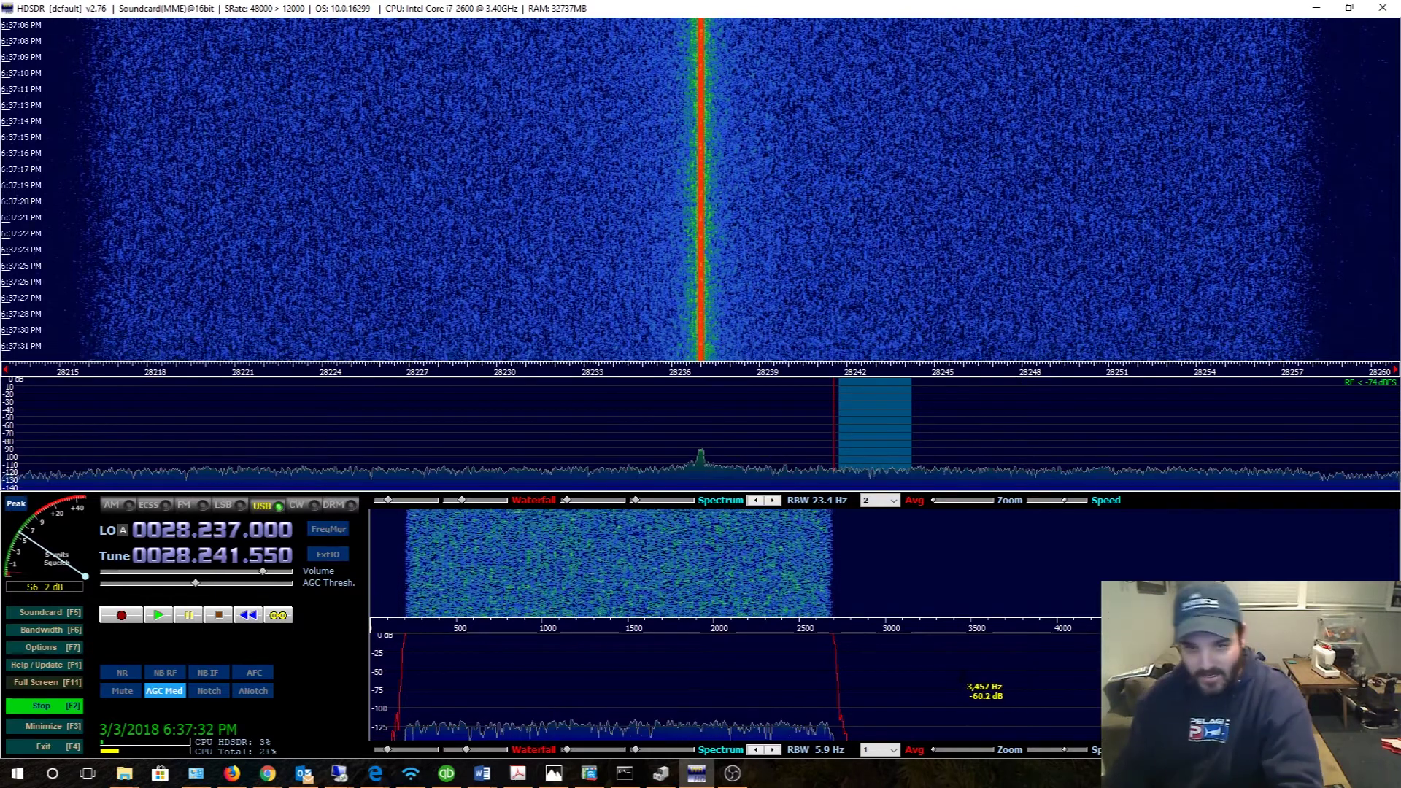
Wheel the Tune kHz digit down and back up so HDSDR follows the radio to 28.241.420
scroll(231, 552, down, 1)
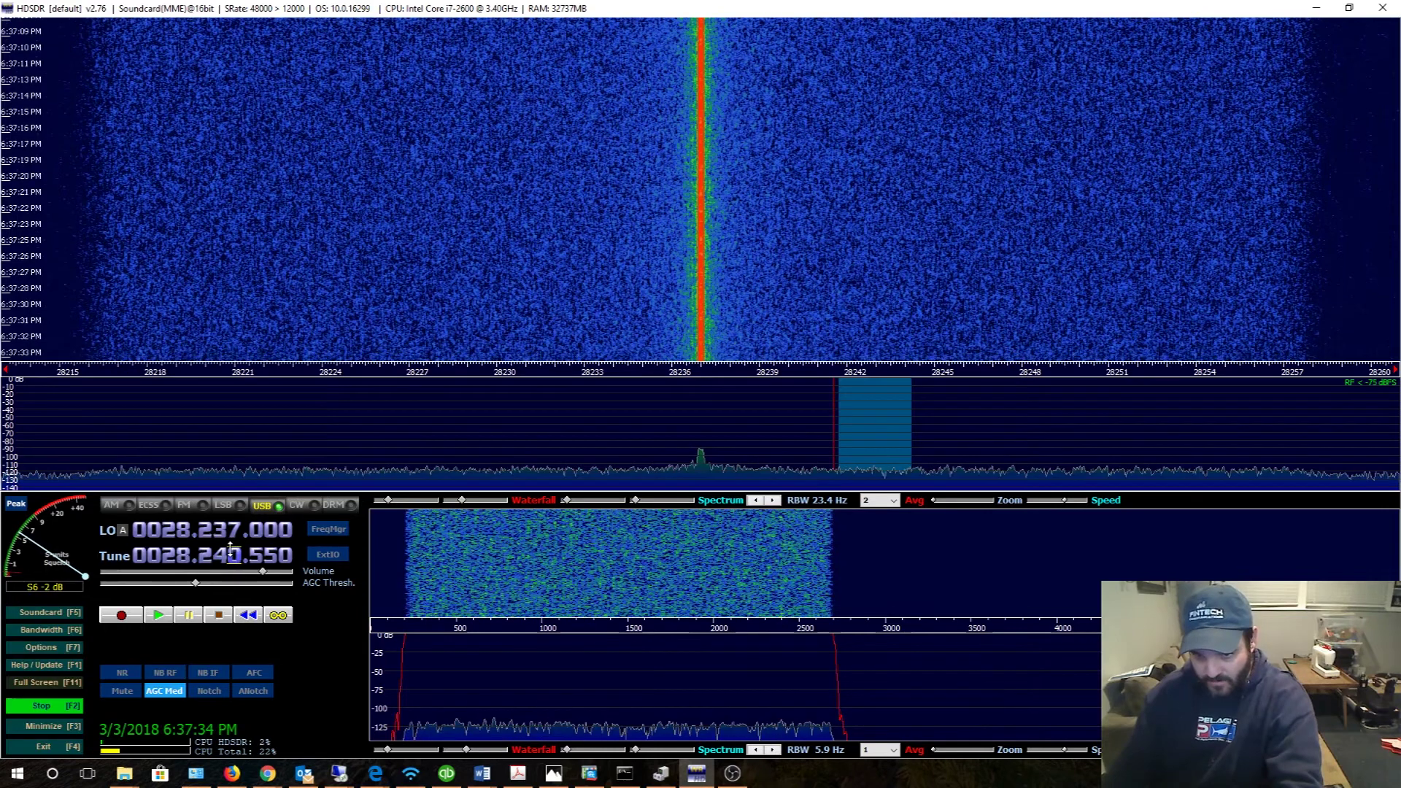
scroll(231, 553, up, 1)
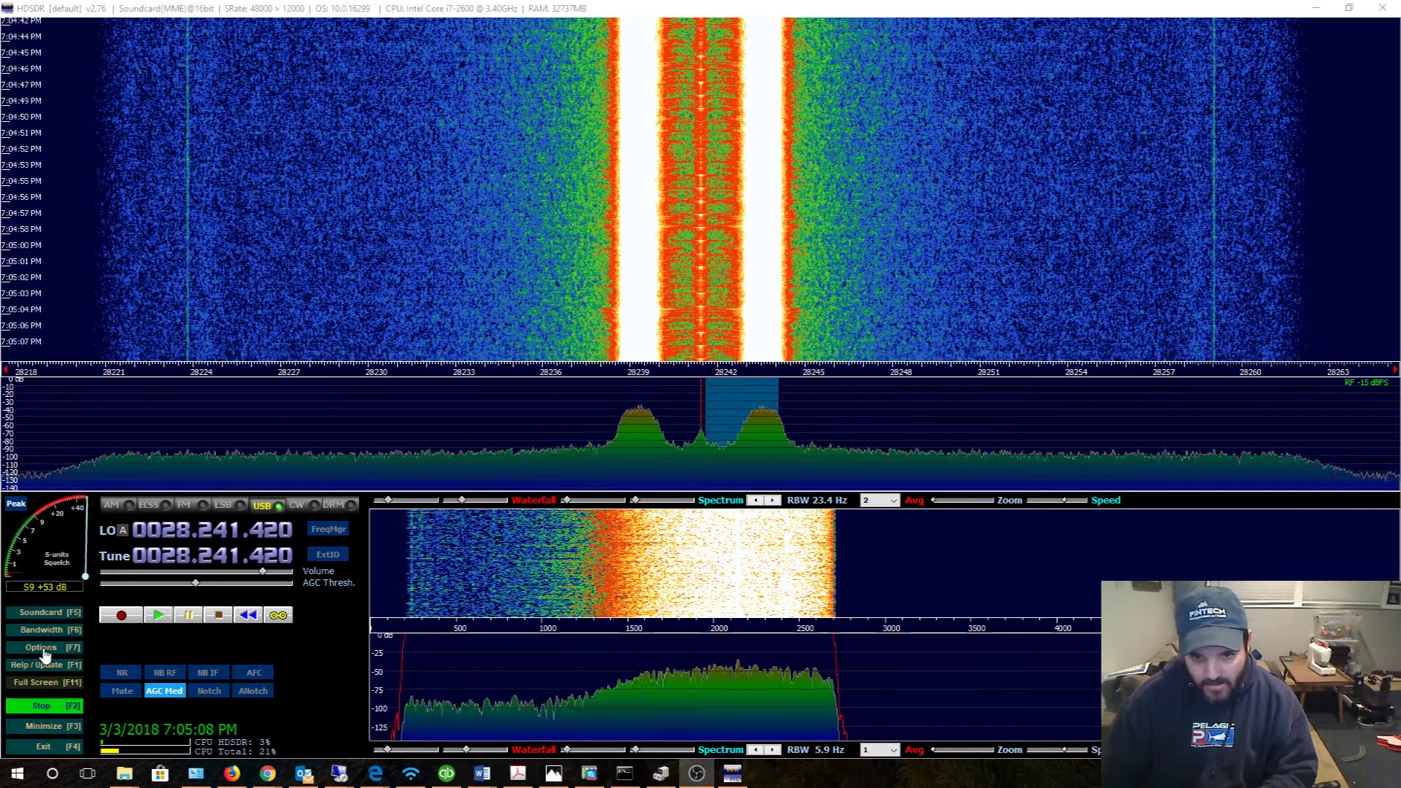
click(43, 650)
mouse_move(169, 552)
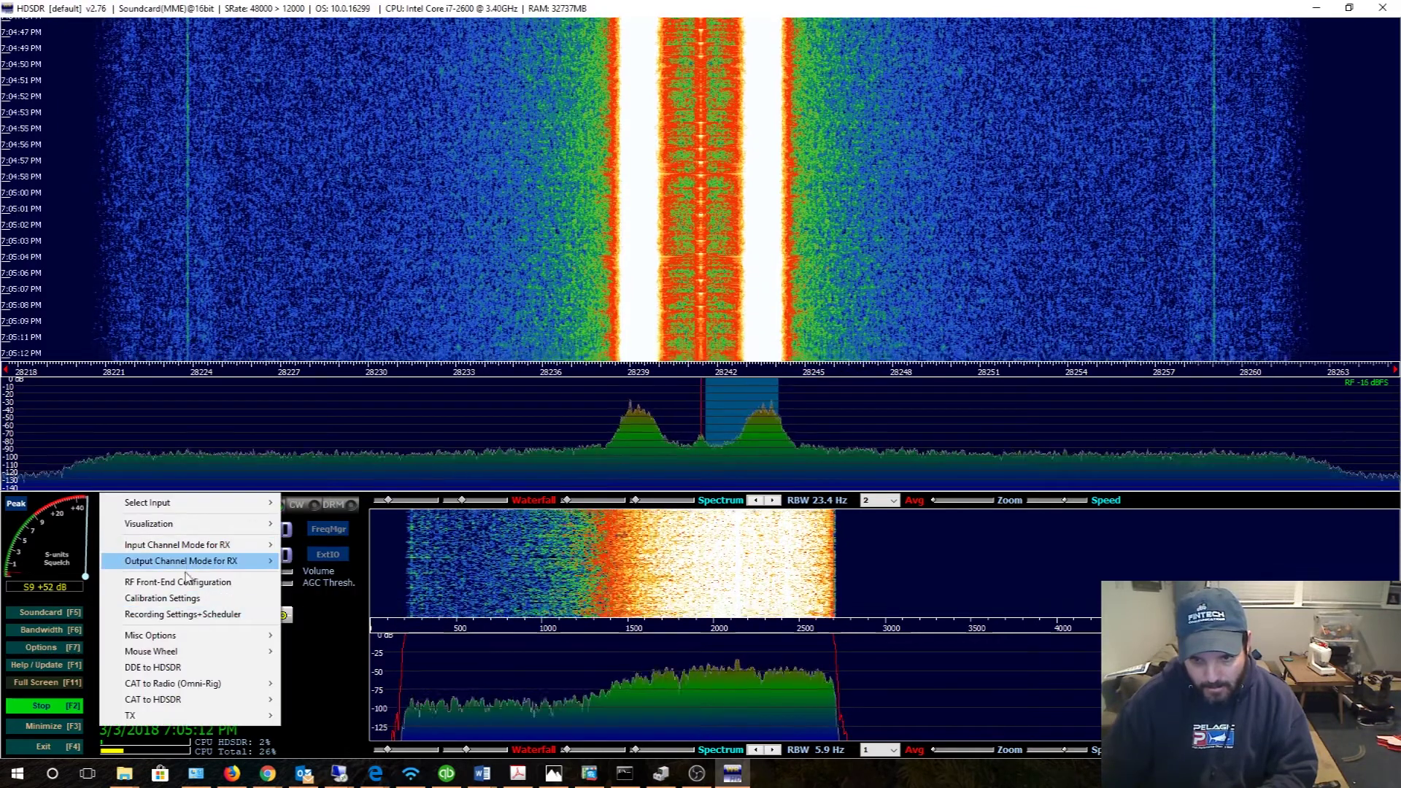
click(186, 582)
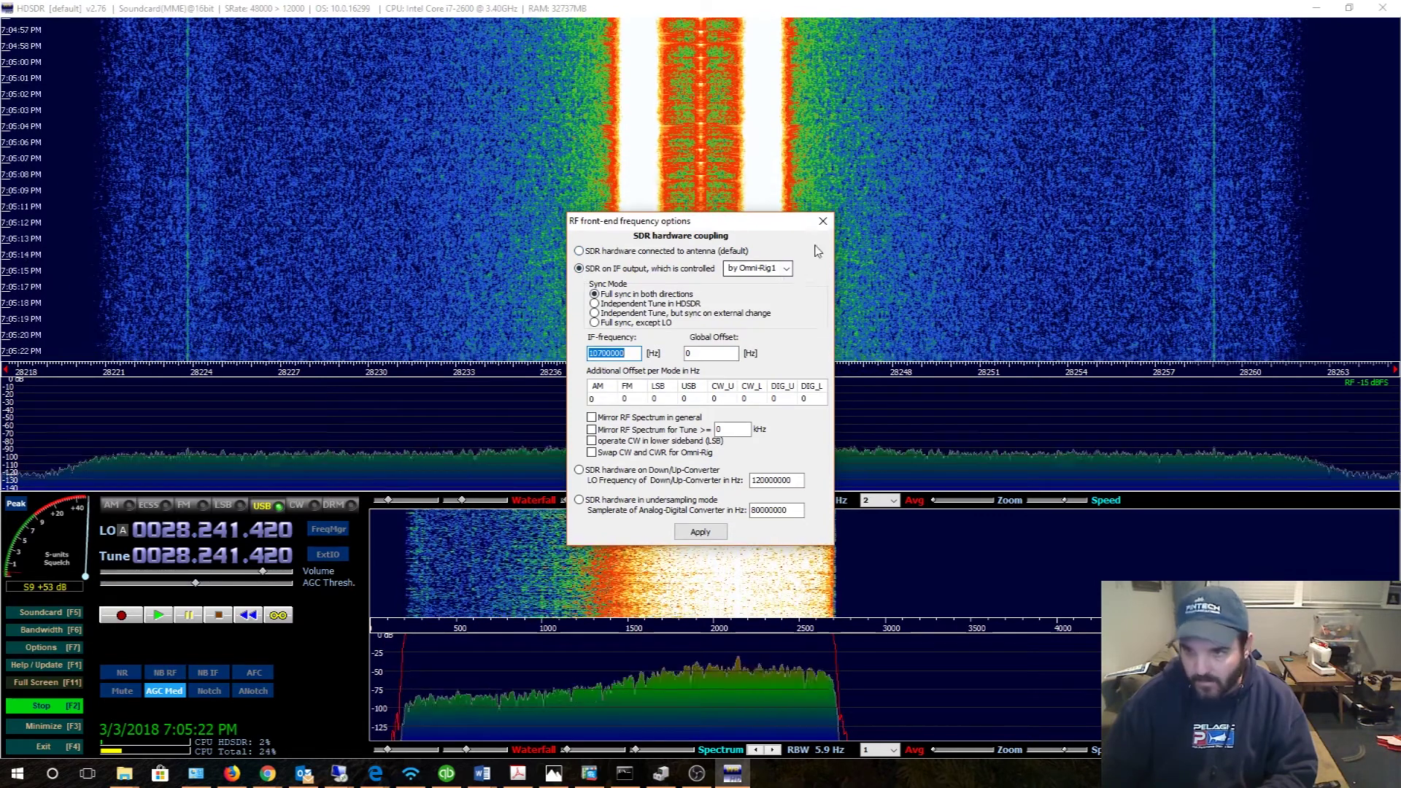
click(822, 221)
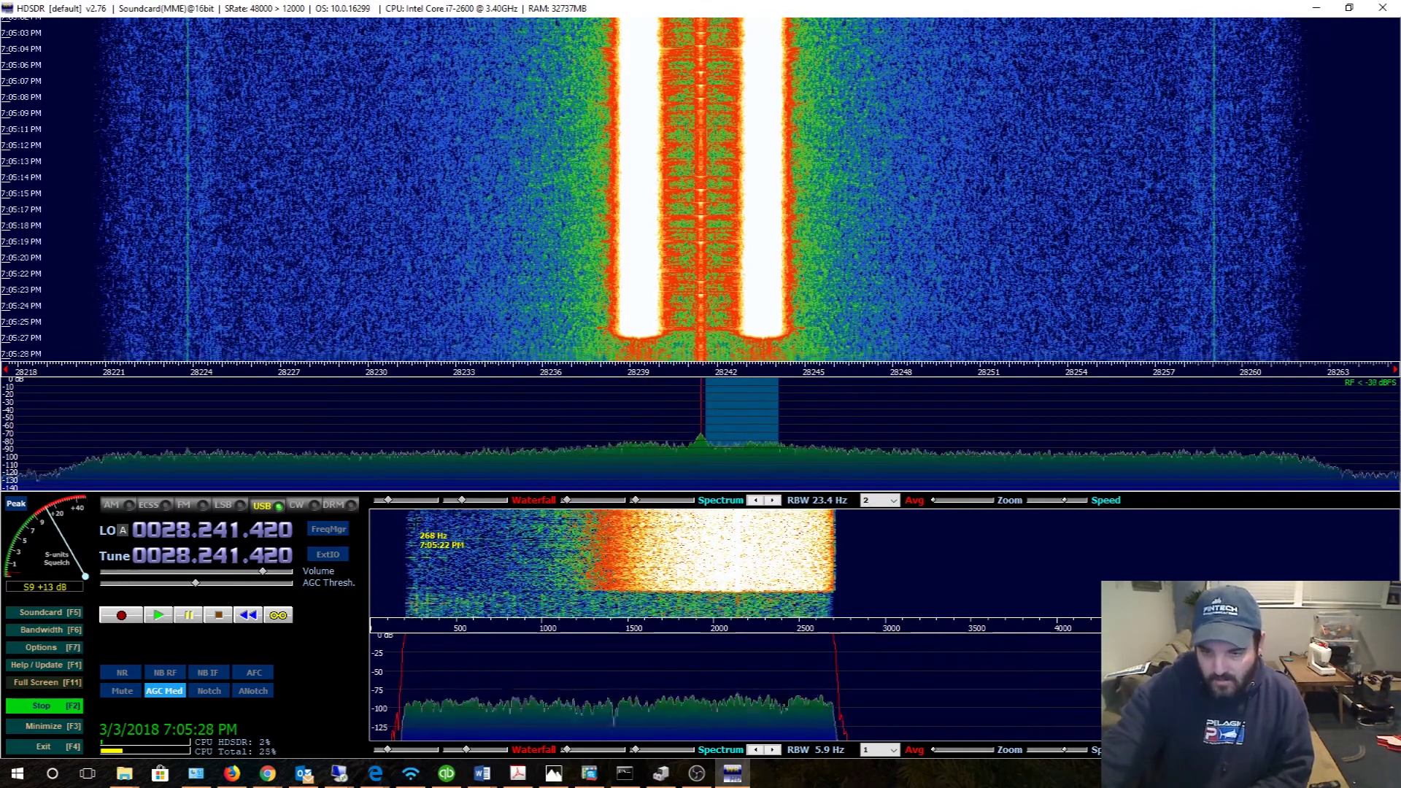
click(44, 706)
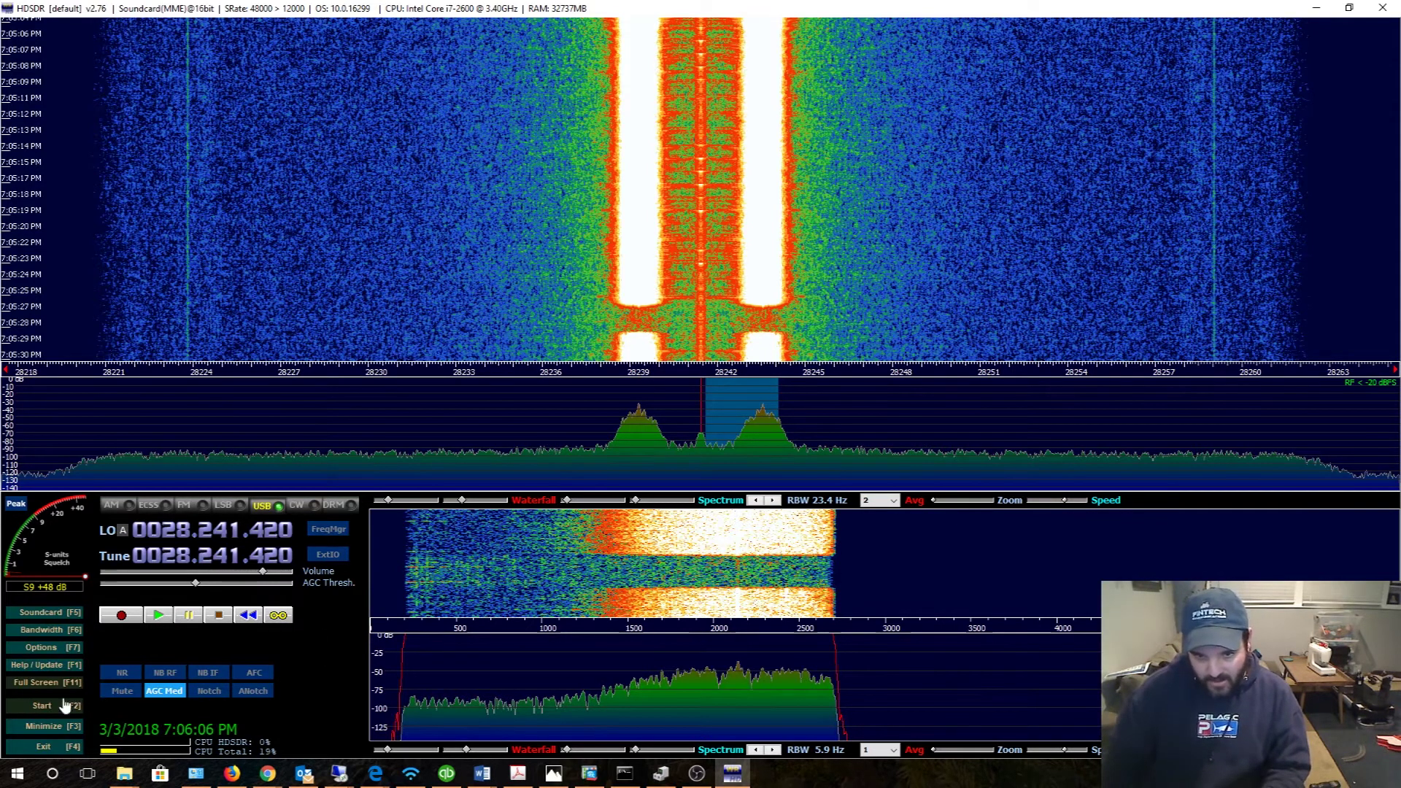
Briefly restart reception, then stop it to freeze the waterfall on the 28.241 MHz signal
click(42, 706)
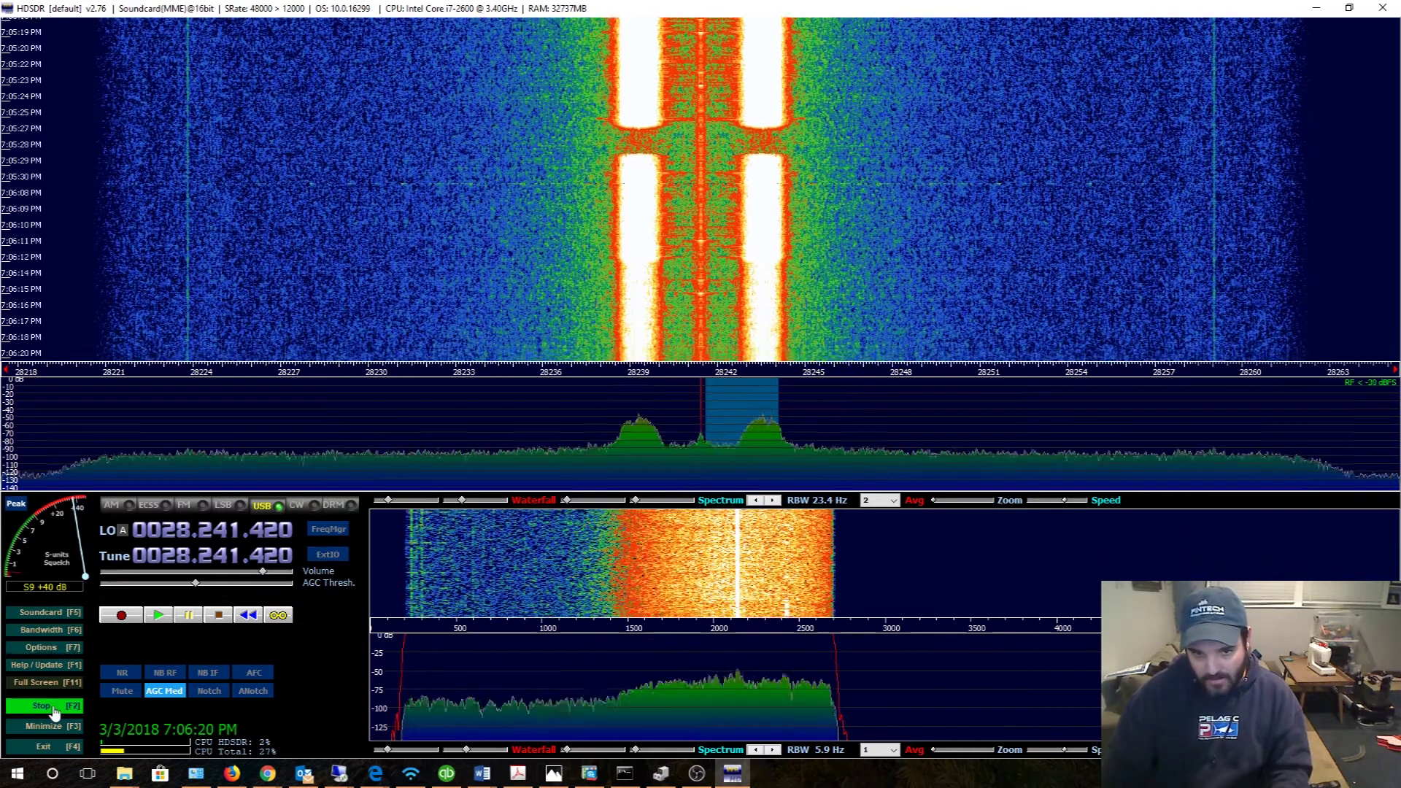
click(52, 707)
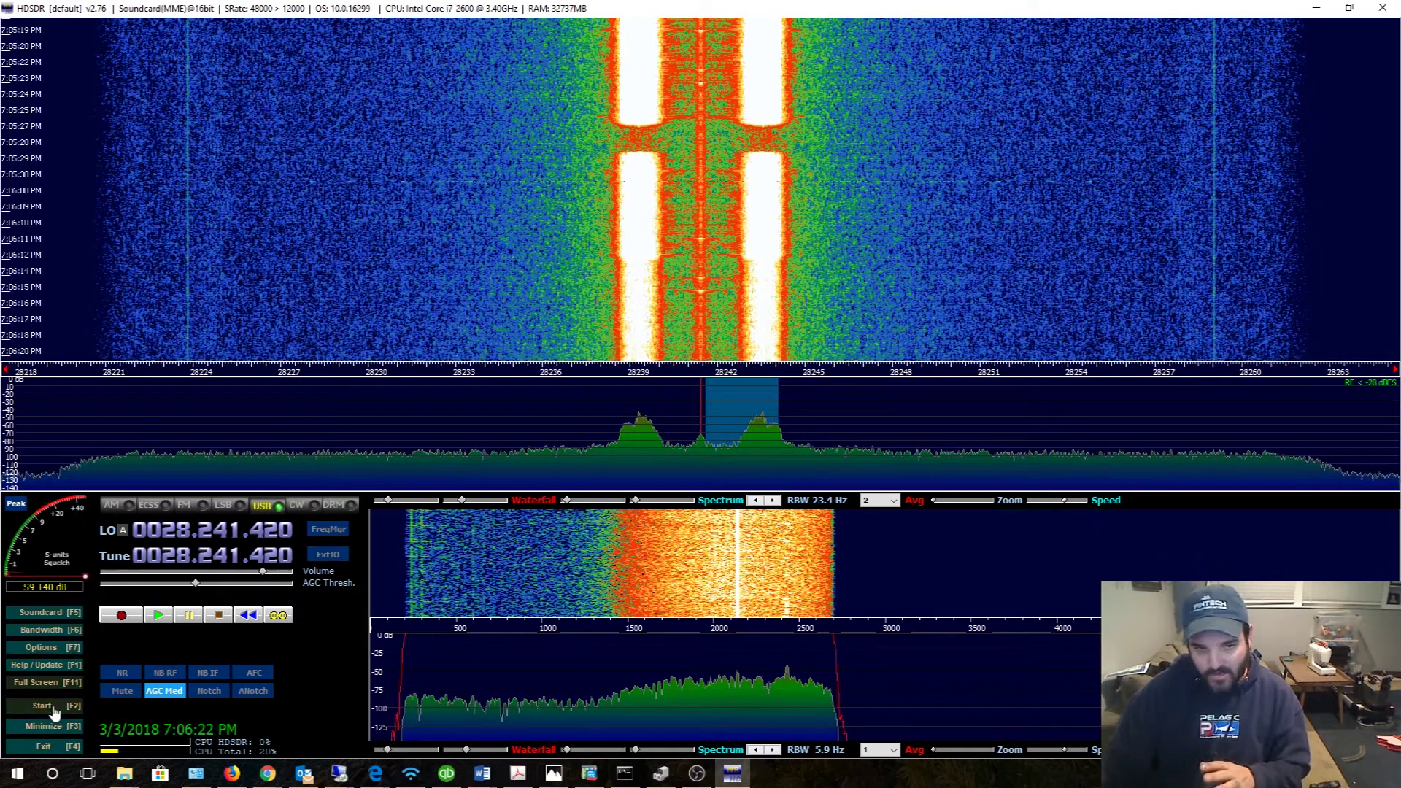